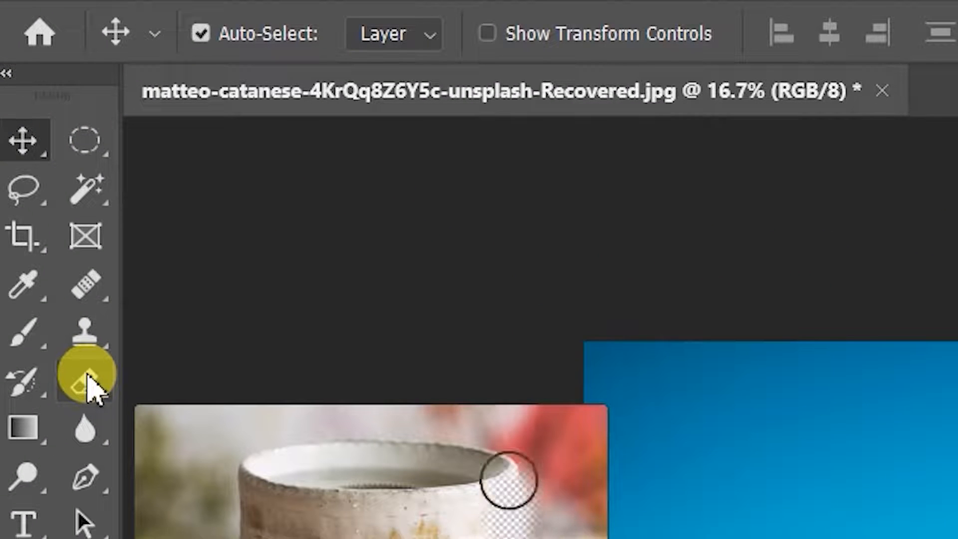
Try the Background Eraser Tool and look through the eraser and Magic Wand tool variants
click(88, 375)
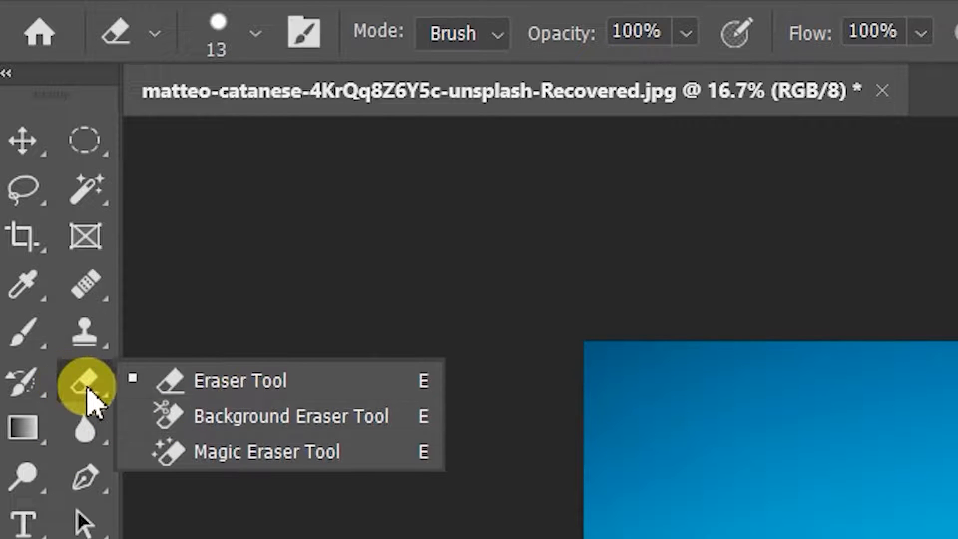
click(85, 391)
right_click(87, 390)
click(190, 419)
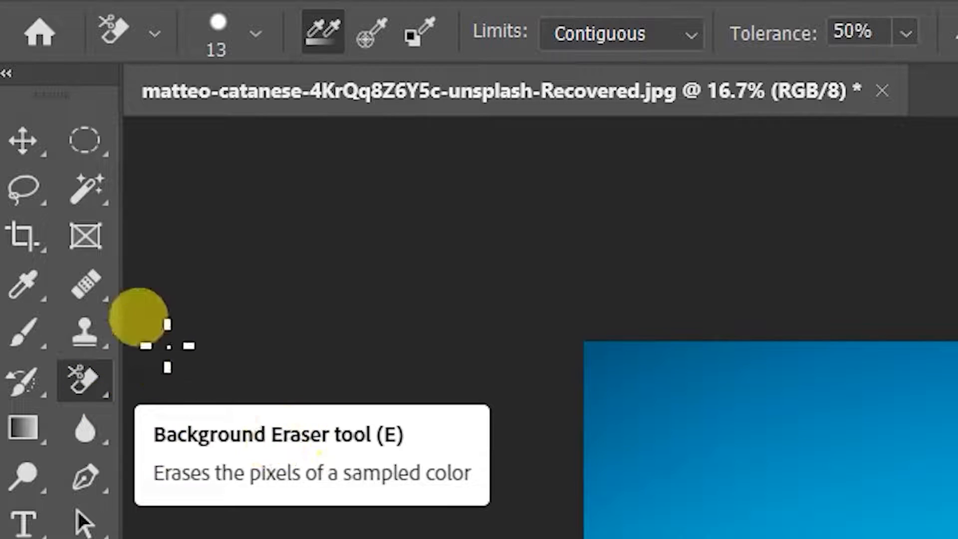
right_click(81, 384)
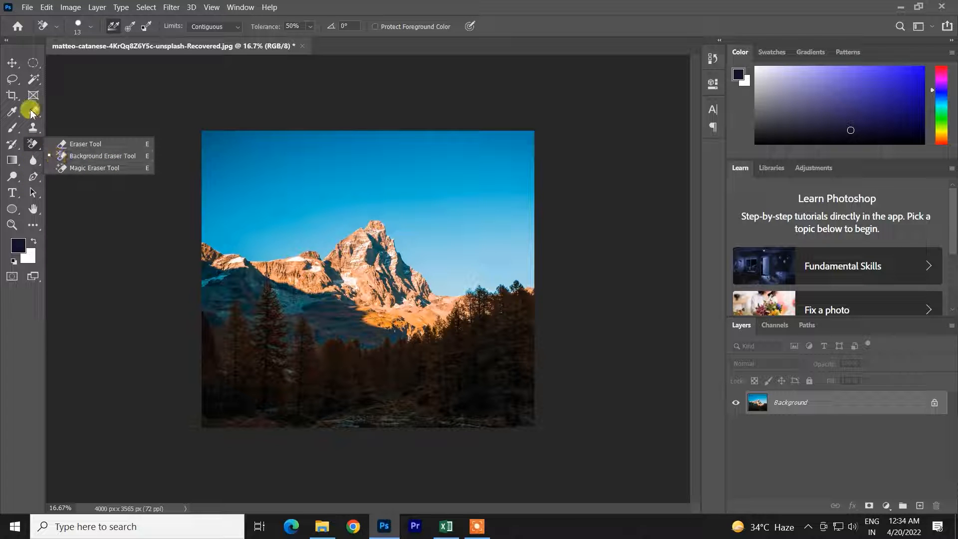
click(33, 78)
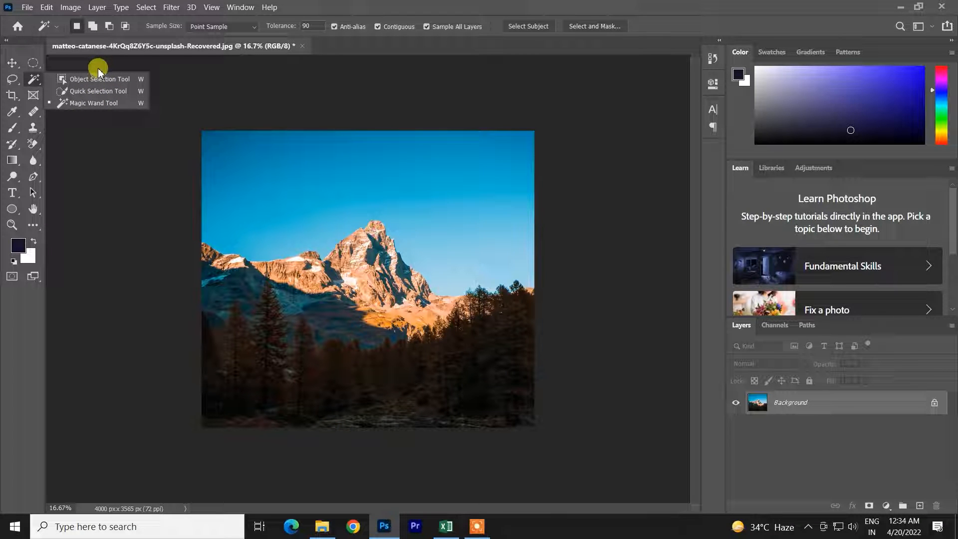
drag(33, 144, 71, 153)
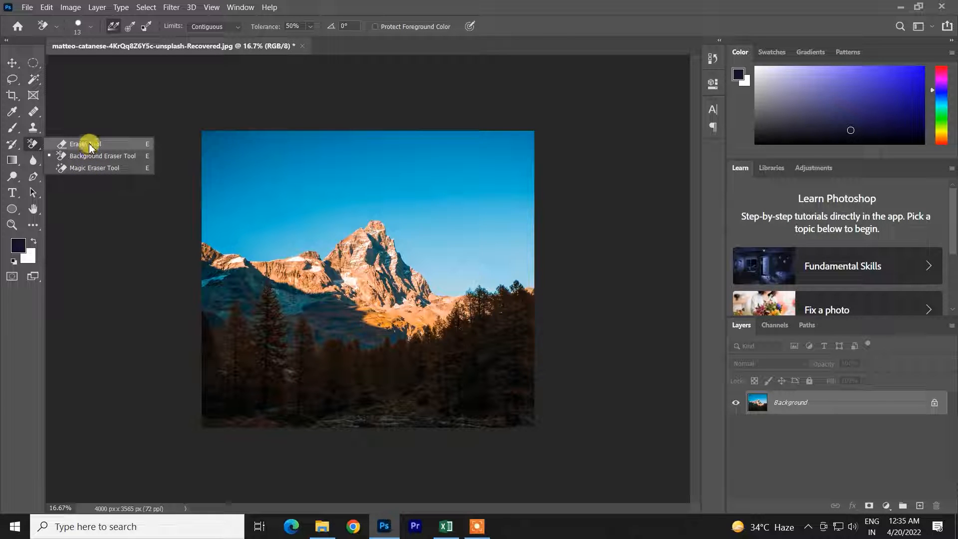
Activate the standard Eraser Tool, check its brush presets and set the eraser mode to Brush
click(85, 144)
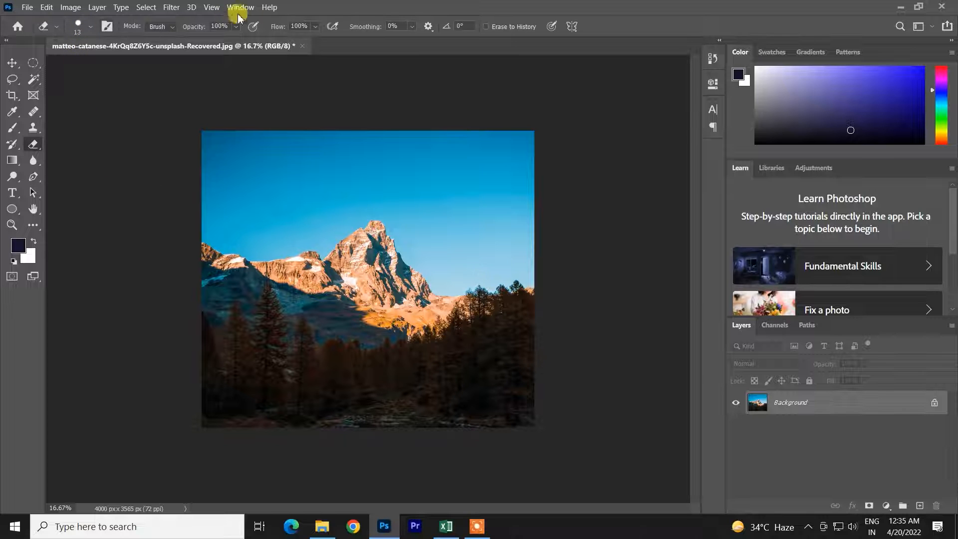
click(82, 27)
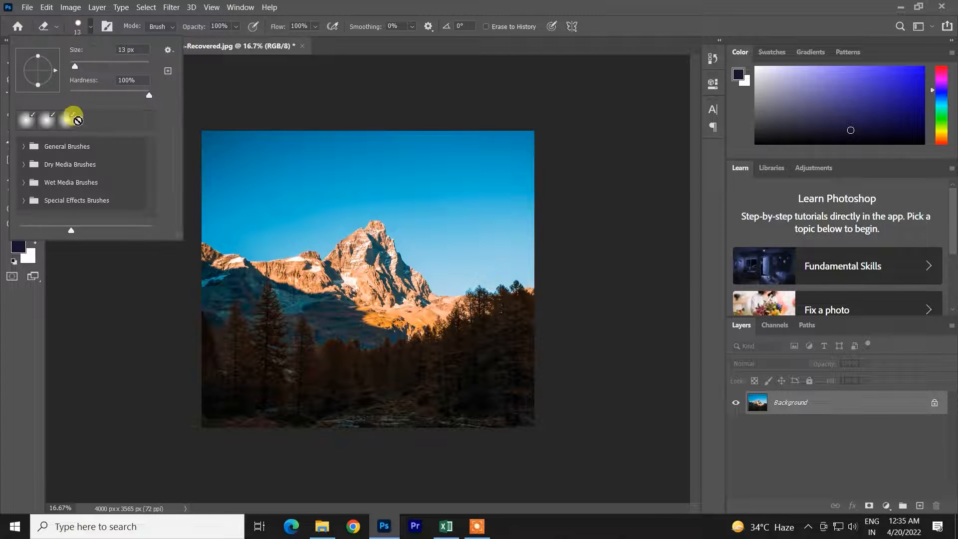
click(91, 27)
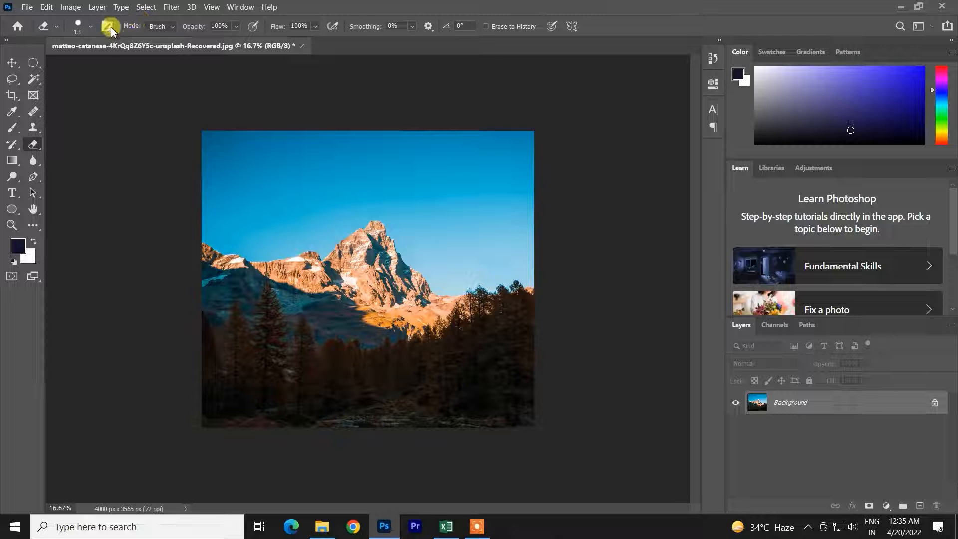
click(157, 26)
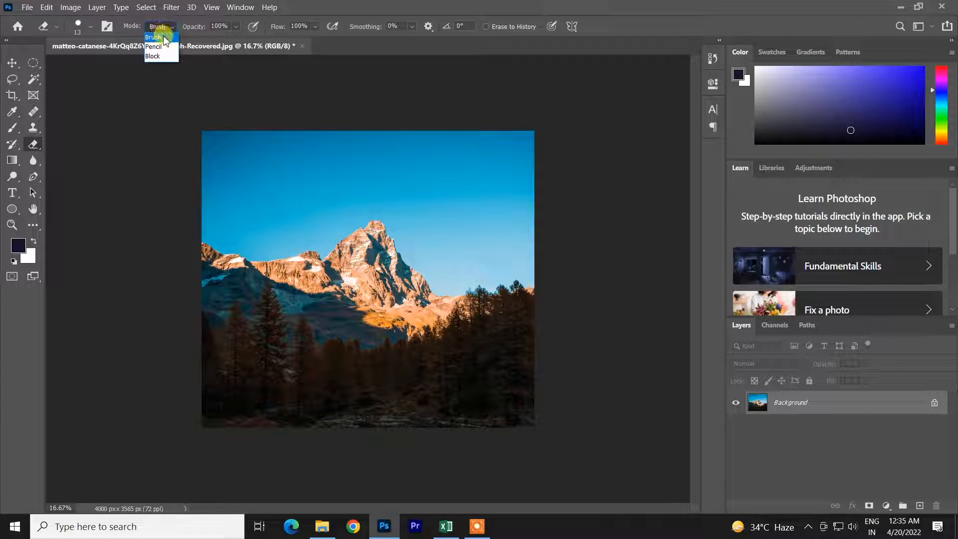
click(164, 38)
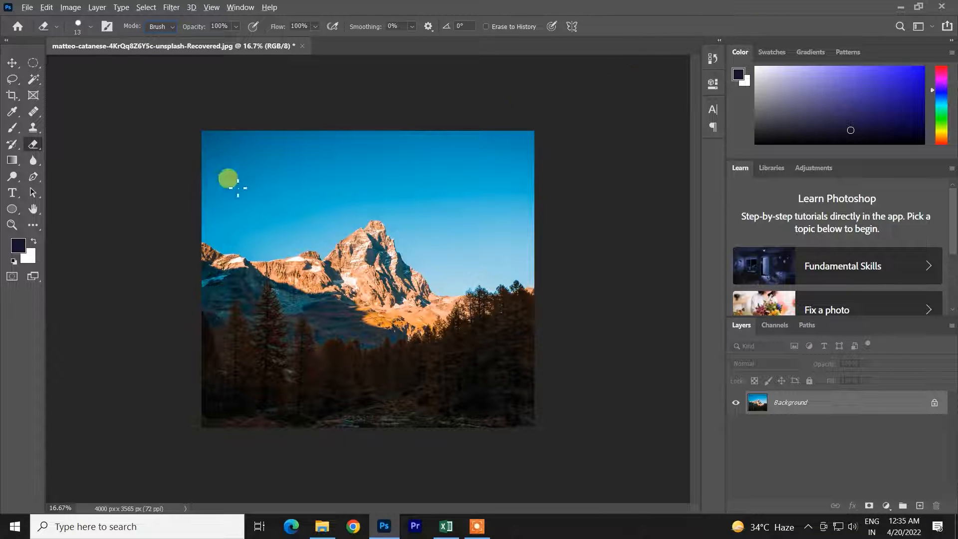
Enlarge the eraser to 839 px and try a Pencil-mode stroke across the sky, undoing the stroke
mouse_move(240, 186)
mouse_down()
mouse_move(288, 200)
mouse_move(305, 187)
mouse_up()
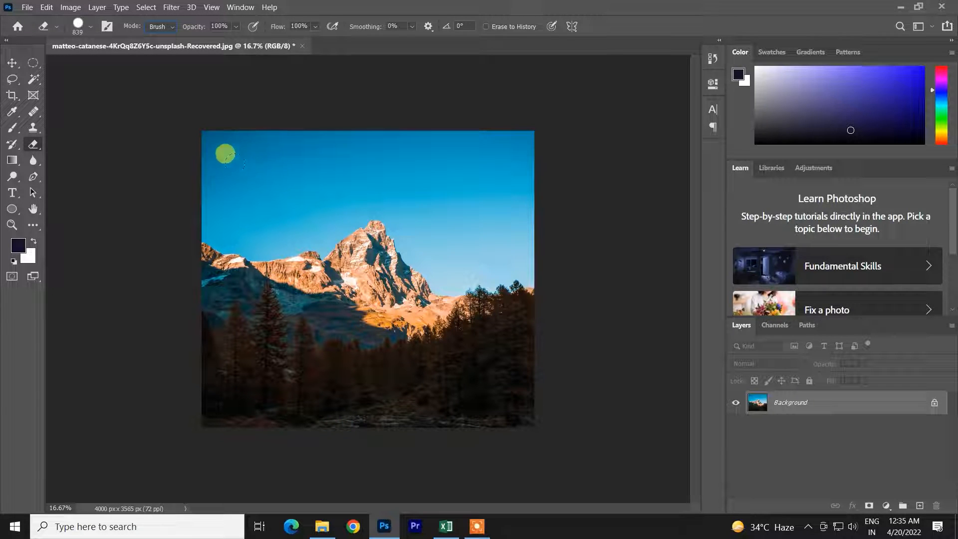
click(162, 30)
click(160, 44)
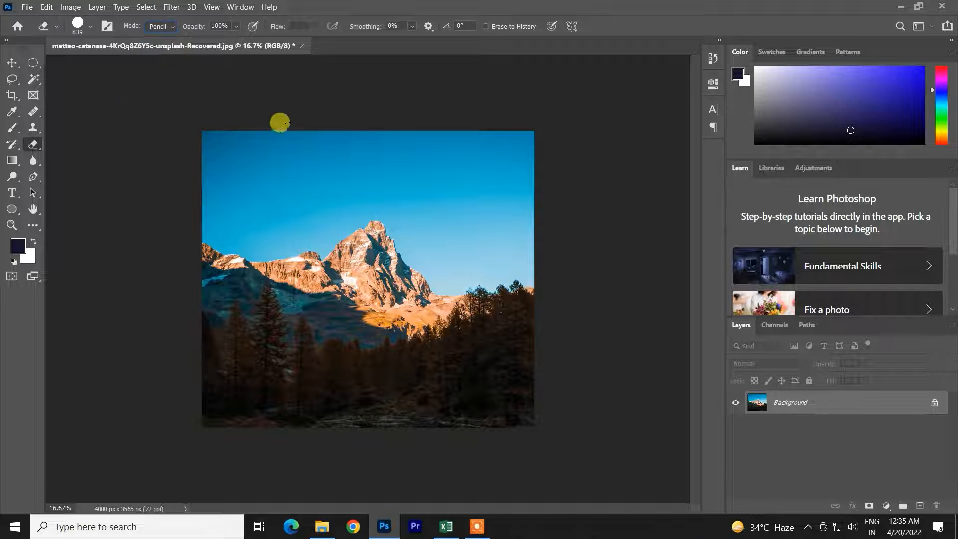
drag(314, 152, 202, 221)
key(ctrl+z)
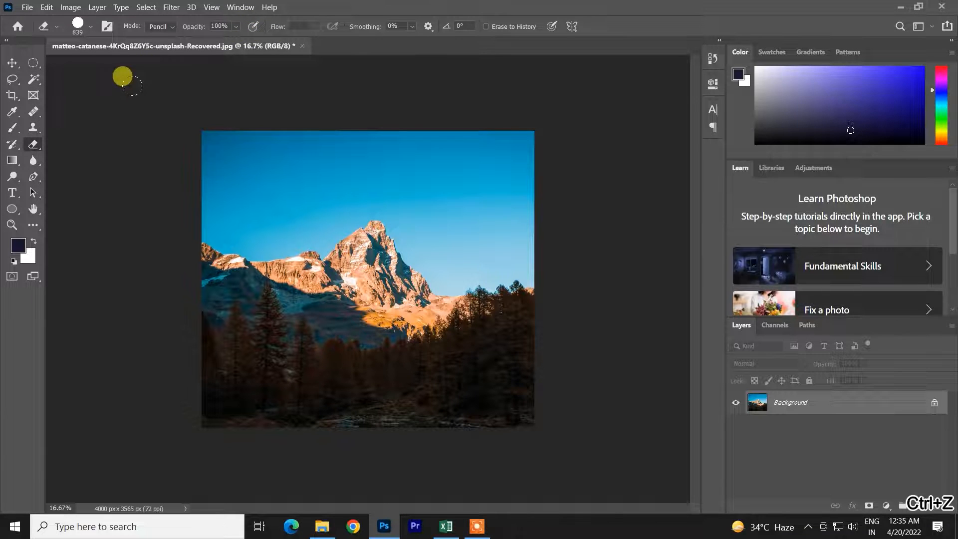
Try the Pencil Tool on the photo, undo it and return to the Eraser Tool
click(161, 28)
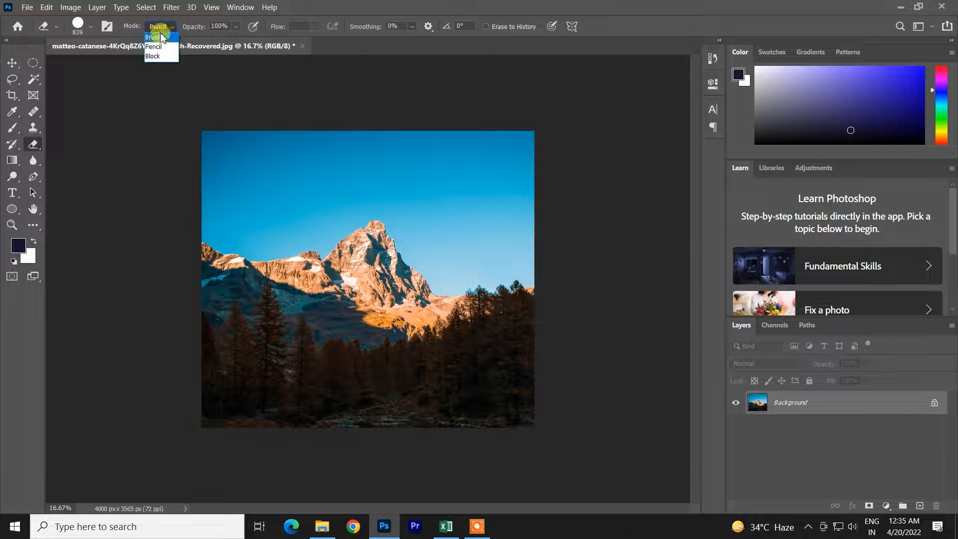
click(17, 128)
drag(9, 132, 50, 144)
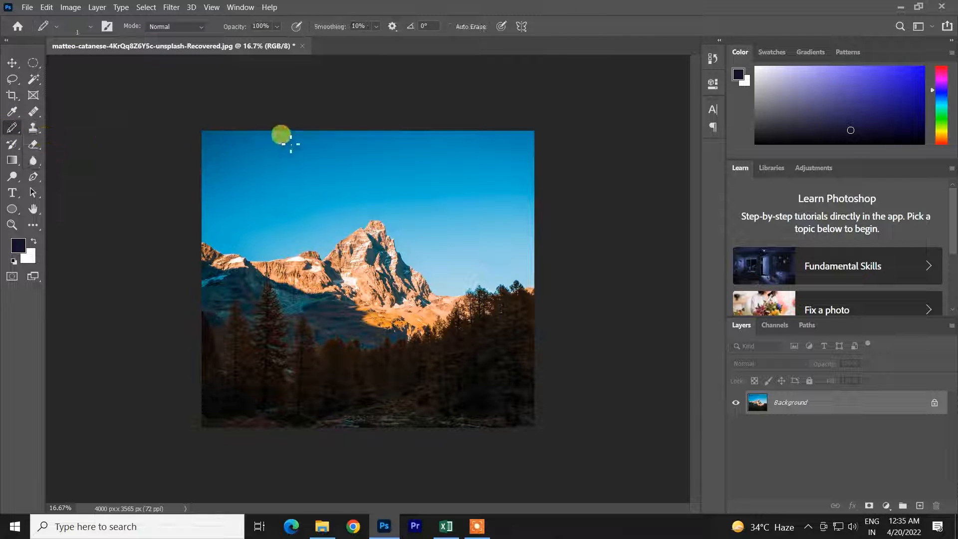
key(ctrl+z)
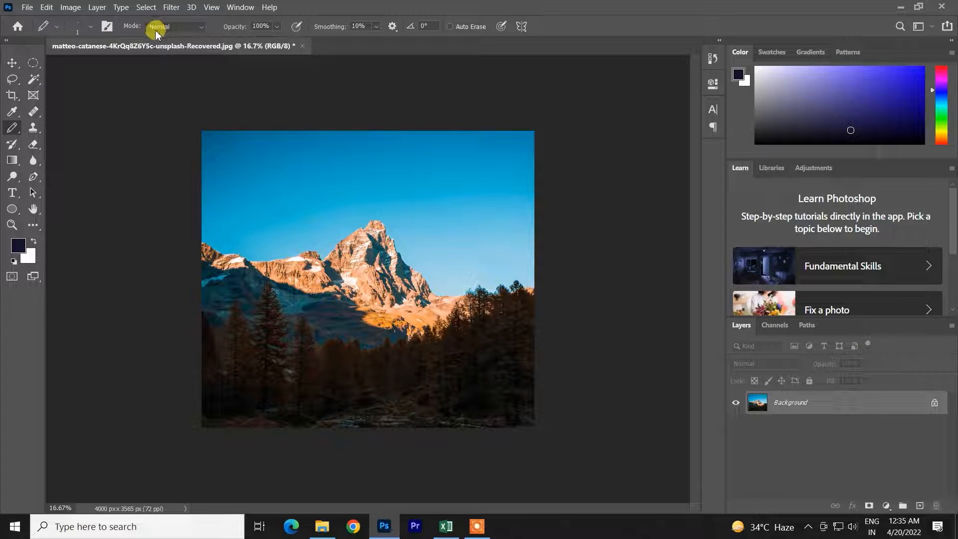
click(33, 144)
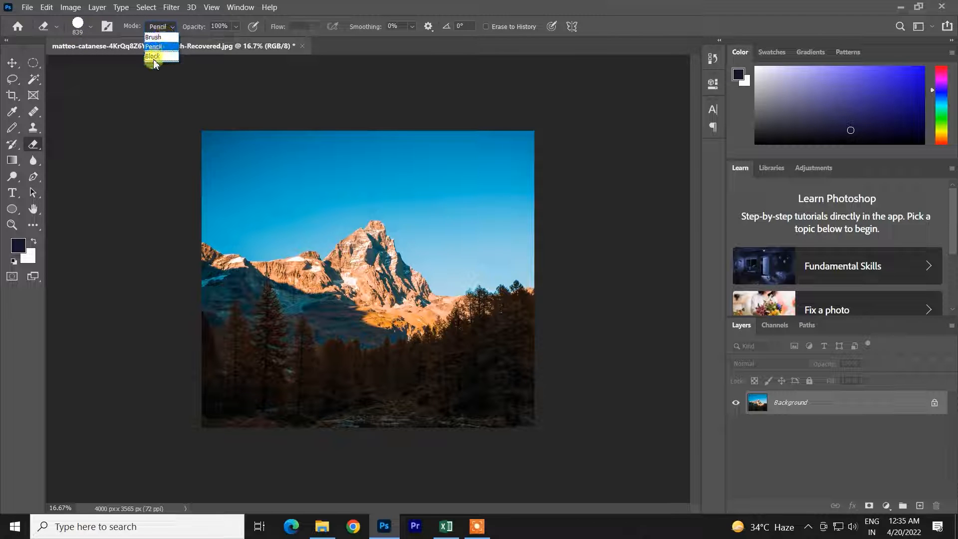
Set the eraser mode to Block and try two strokes on the sky, undoing each one
click(256, 173)
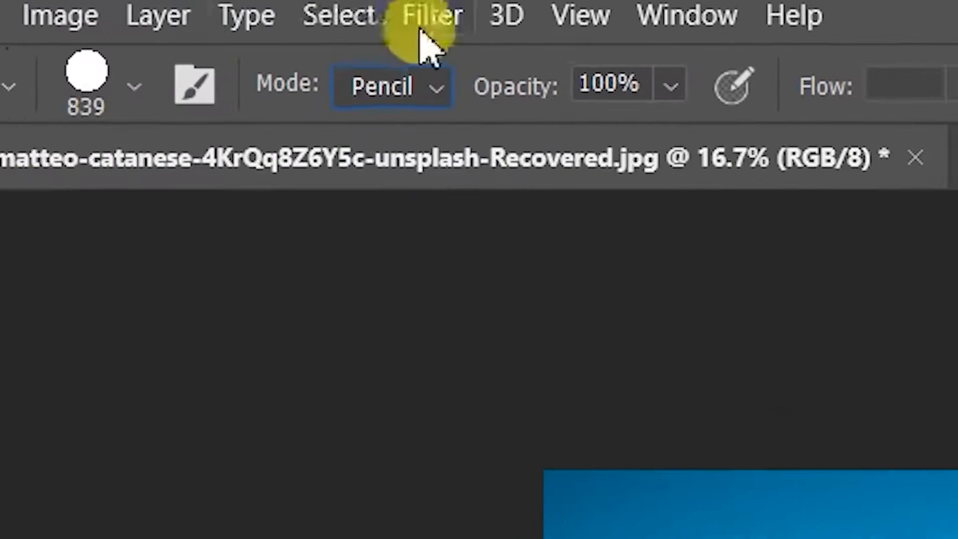
click(391, 92)
click(385, 192)
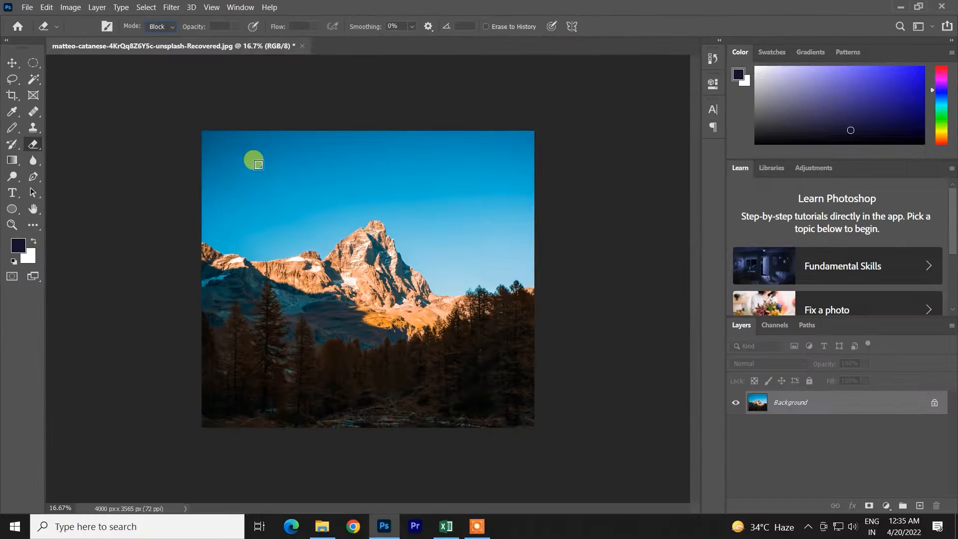
drag(254, 151, 225, 177)
key(ctrl+z)
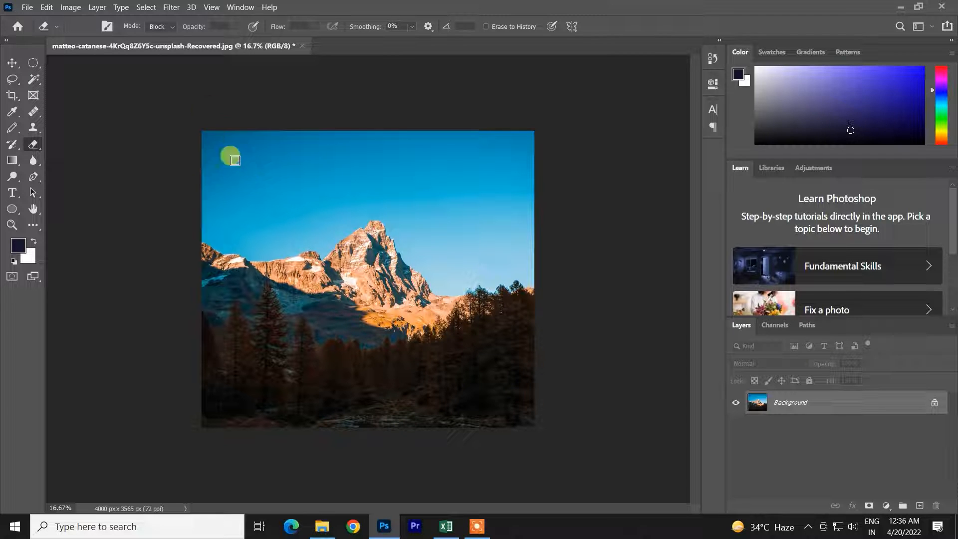
drag(294, 135, 247, 169)
key(ctrl+z)
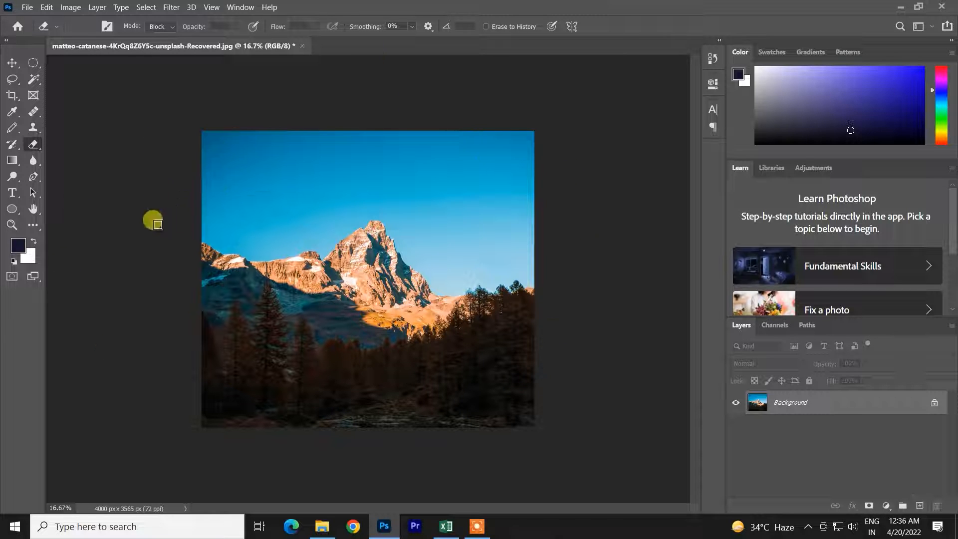
Set the background color to pure red (ff0000) and the eraser mode to Brush
click(26, 255)
drag(585, 175, 637, 94)
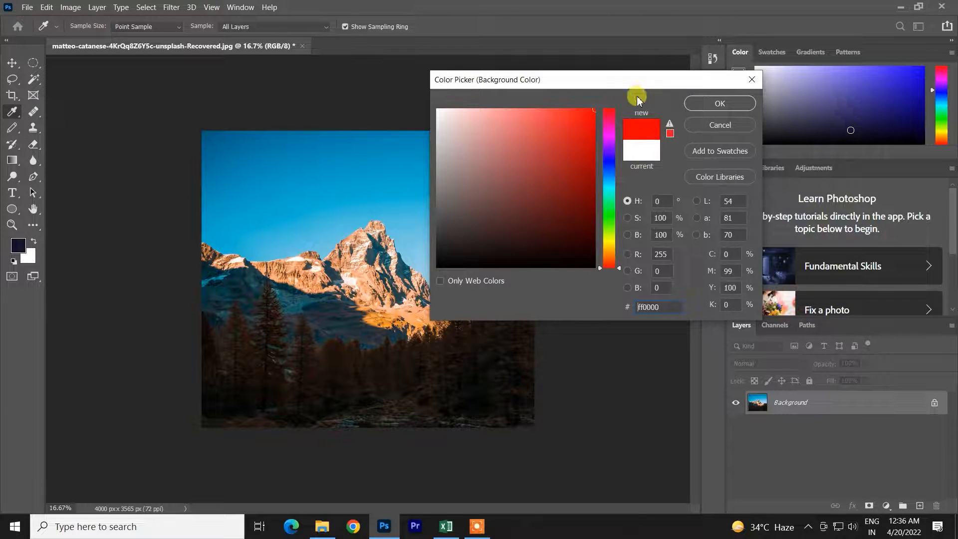
click(698, 104)
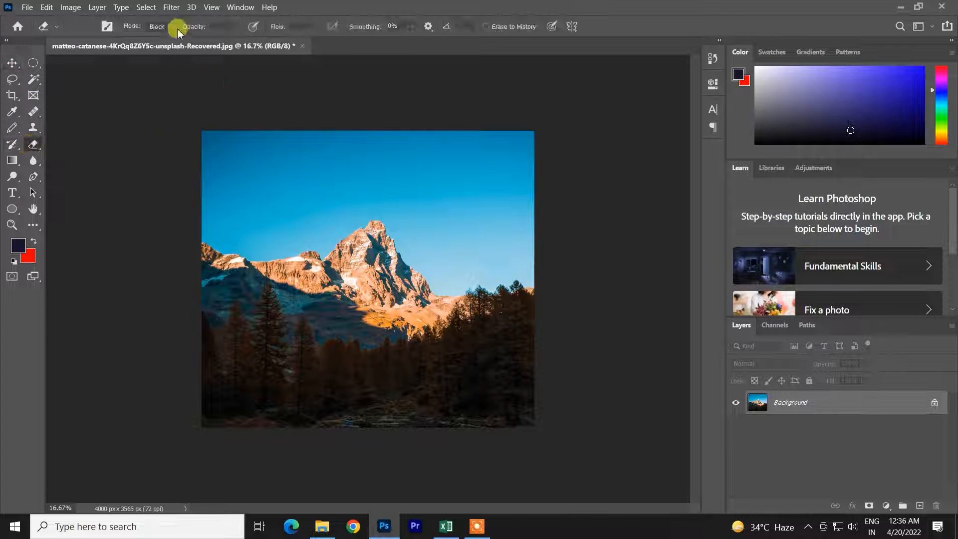
click(161, 26)
click(166, 38)
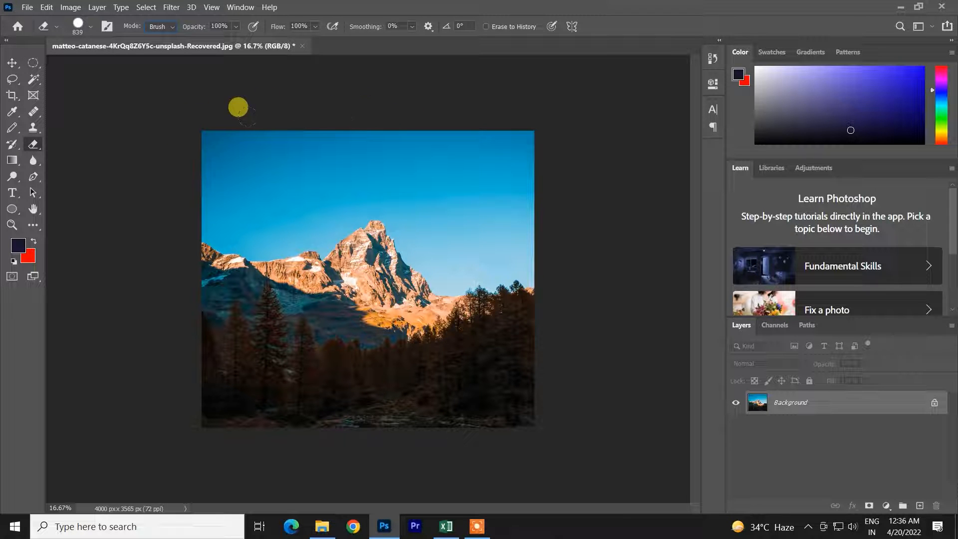
Try erasing the sky above the mountain to the background color with several strokes, and undo all of them
mouse_move(234, 104)
mouse_down()
mouse_move(120, 120)
mouse_move(376, 78)
mouse_move(145, 143)
mouse_move(402, 79)
mouse_move(107, 152)
mouse_move(506, 66)
mouse_move(256, 118)
mouse_move(203, 103)
mouse_move(457, 96)
mouse_move(398, 111)
mouse_move(289, 105)
mouse_up()
key(ctrl+z)
key(ctrl+z)
mouse_move(183, 98)
mouse_down()
mouse_move(338, 103)
mouse_move(141, 145)
mouse_move(255, 130)
mouse_move(236, 162)
mouse_move(134, 166)
mouse_move(475, 107)
mouse_move(373, 114)
mouse_move(406, 130)
mouse_move(509, 119)
mouse_move(395, 156)
mouse_move(276, 126)
mouse_up()
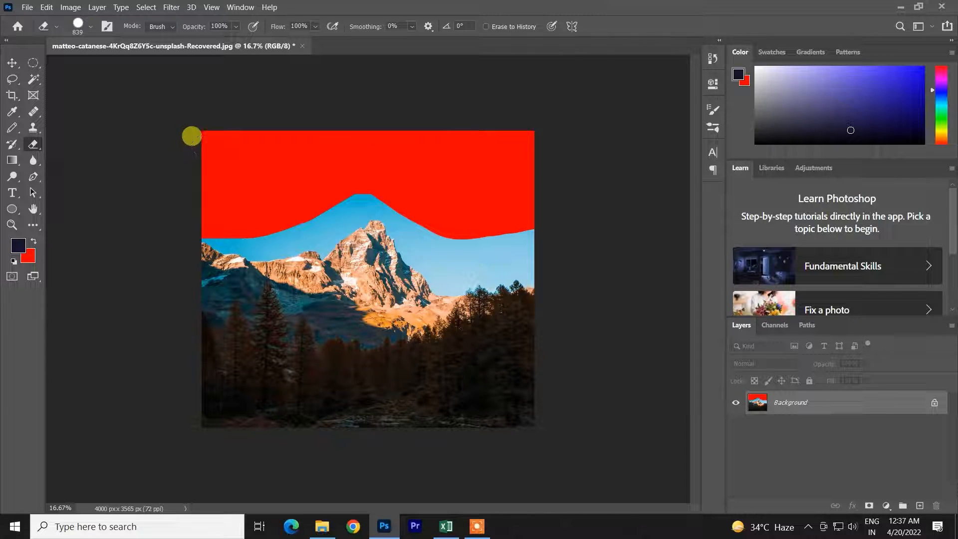
mouse_move(192, 136)
mouse_down()
mouse_move(292, 114)
mouse_move(264, 142)
mouse_move(378, 128)
mouse_move(485, 147)
mouse_move(562, 125)
mouse_move(527, 170)
mouse_move(468, 182)
mouse_move(423, 147)
mouse_up()
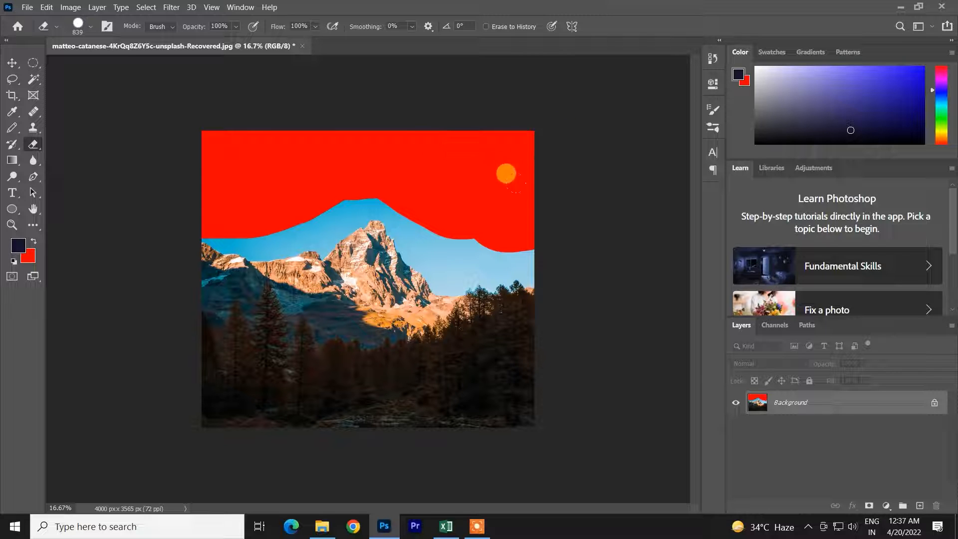
mouse_move(504, 171)
mouse_down()
mouse_move(431, 195)
mouse_move(404, 167)
mouse_up()
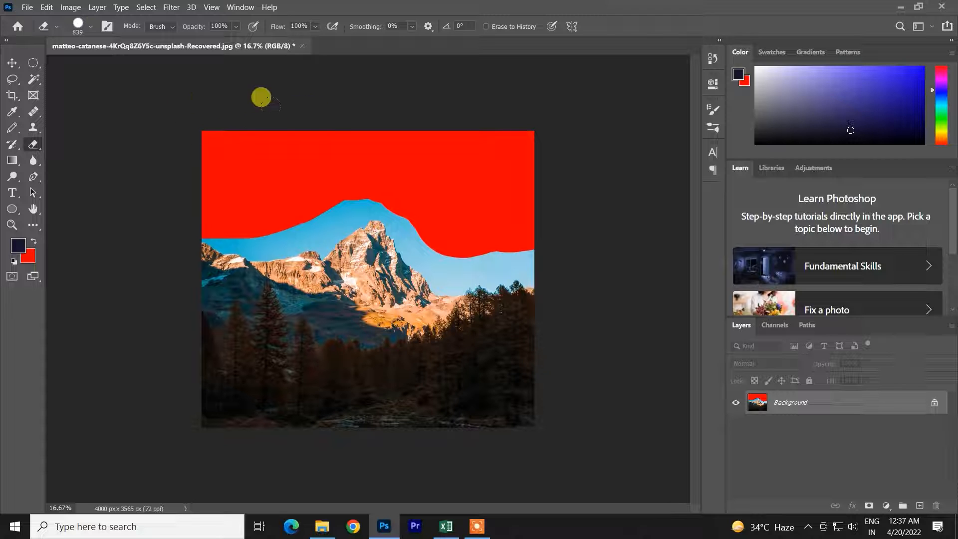
mouse_move(246, 169)
mouse_down()
mouse_move(304, 151)
mouse_move(368, 150)
mouse_up()
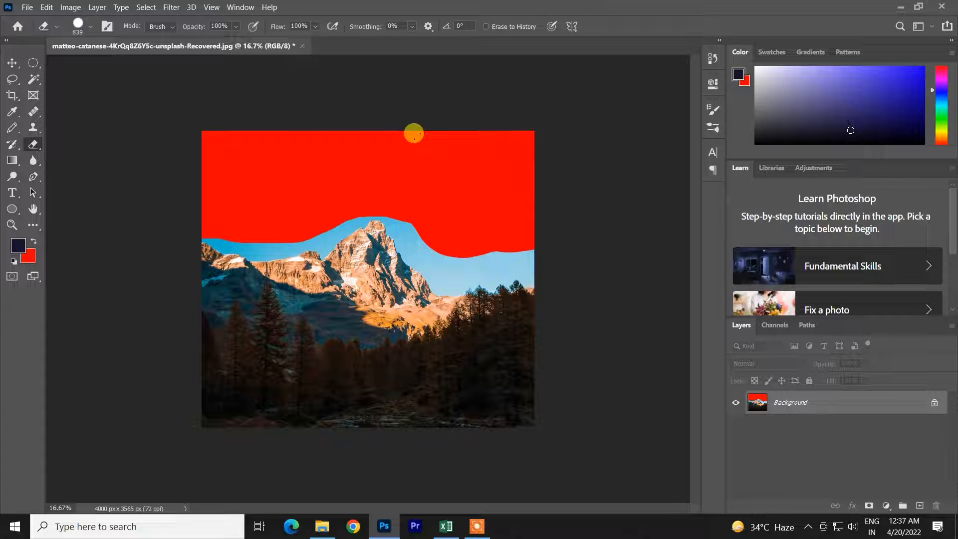
key(ctrl+z)
key(ctrl+z)
key(ctrl+z)
key(ctrl+z)
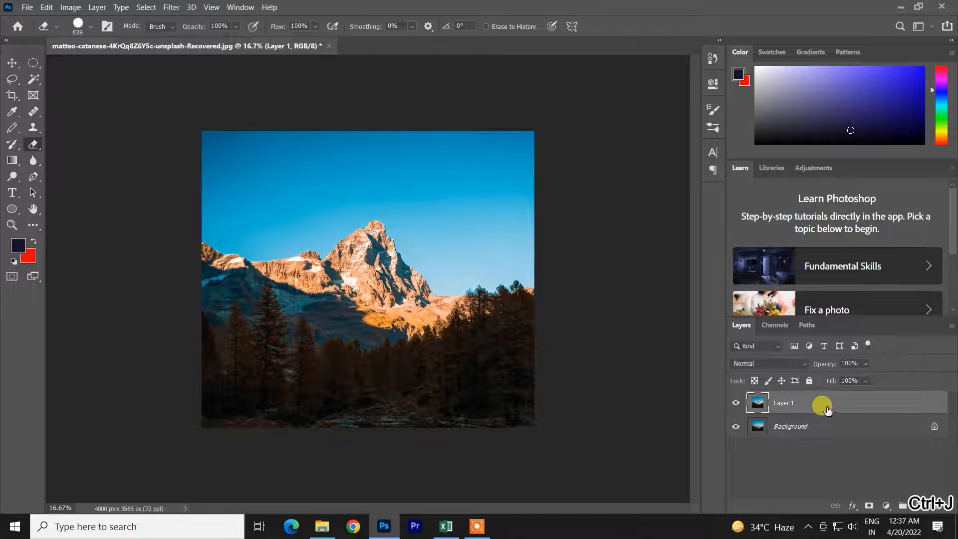
Unlock the Background layer and reselect Layer 1 above it
click(931, 428)
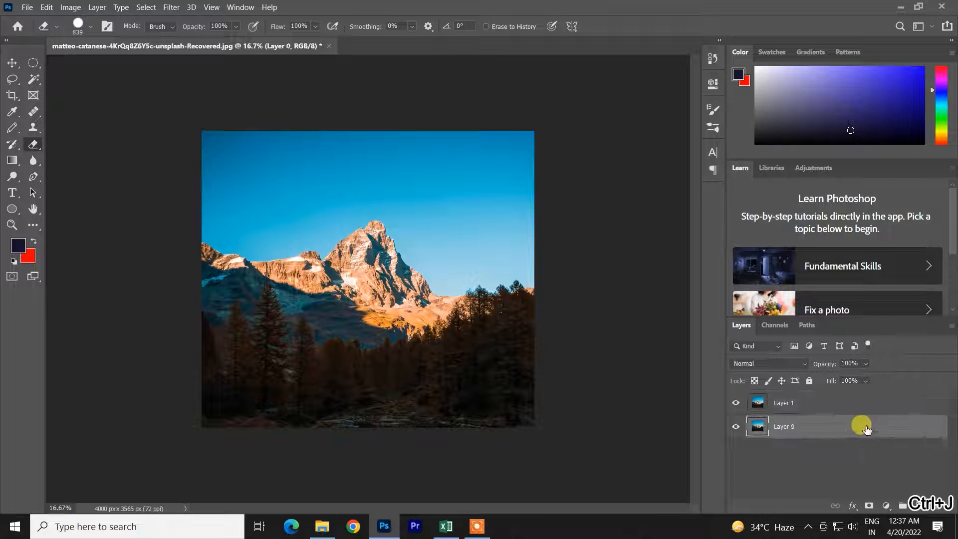
click(786, 410)
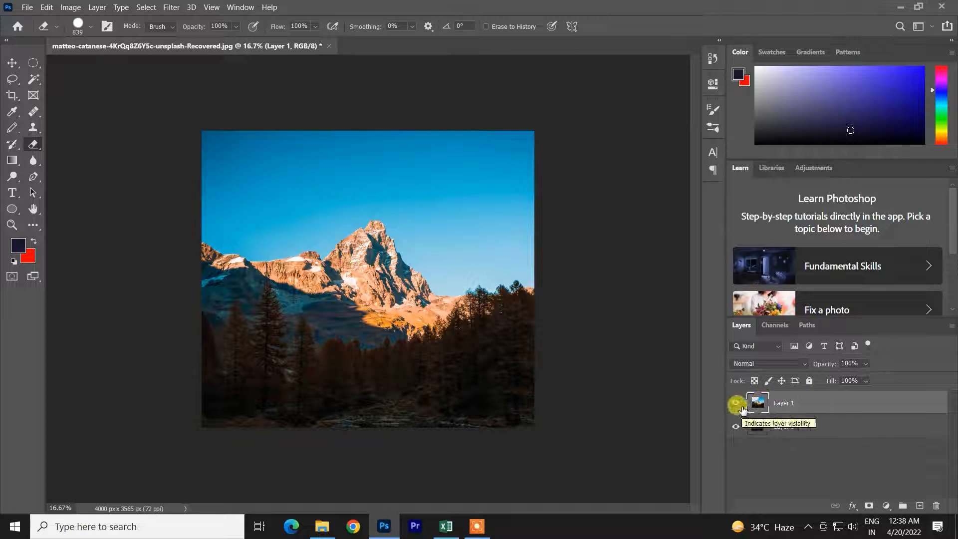
Set the Layers panel thumbnail size to the largest option
click(950, 325)
click(848, 477)
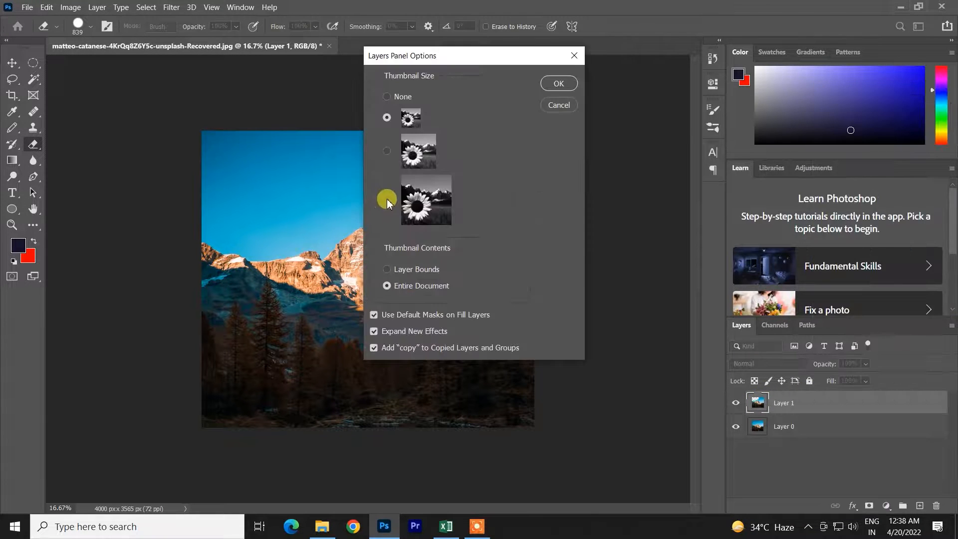
click(386, 198)
click(558, 84)
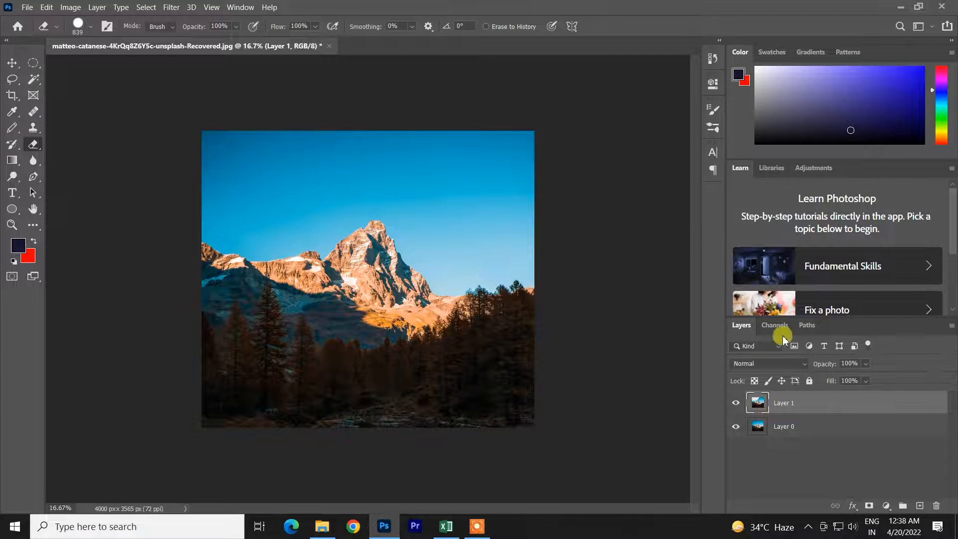
Close the Learn, Libraries and Adjustments panels to leave more room for the layers
right_click(742, 178)
click(758, 178)
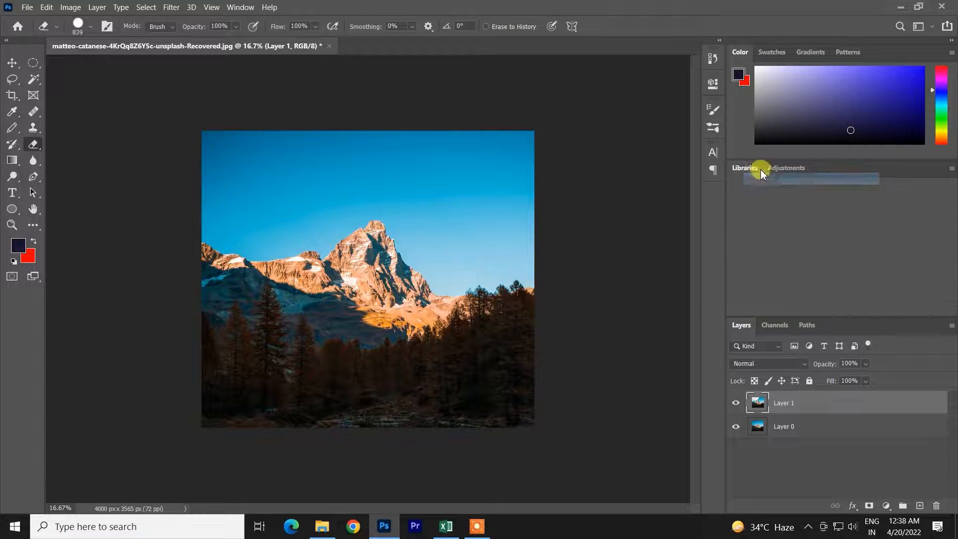
click(772, 169)
right_click(757, 170)
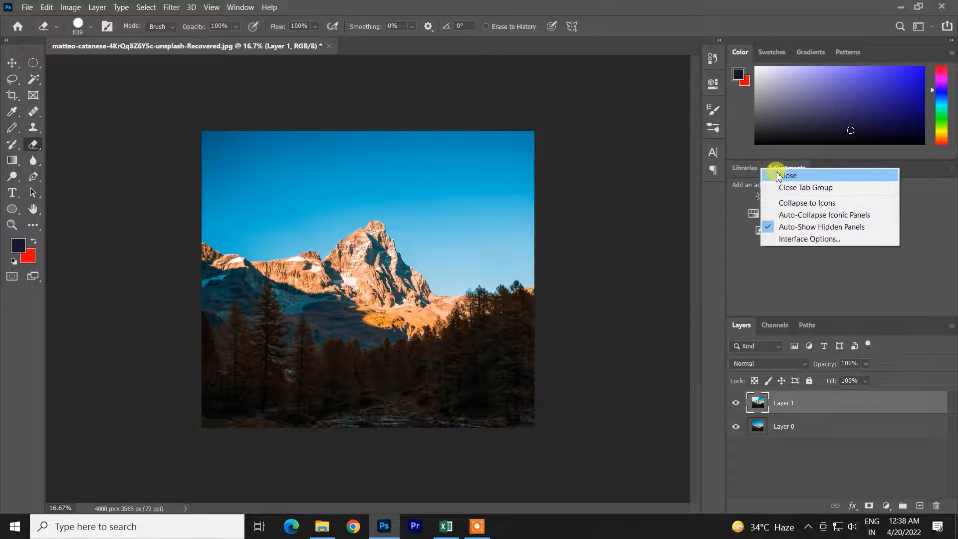
click(779, 175)
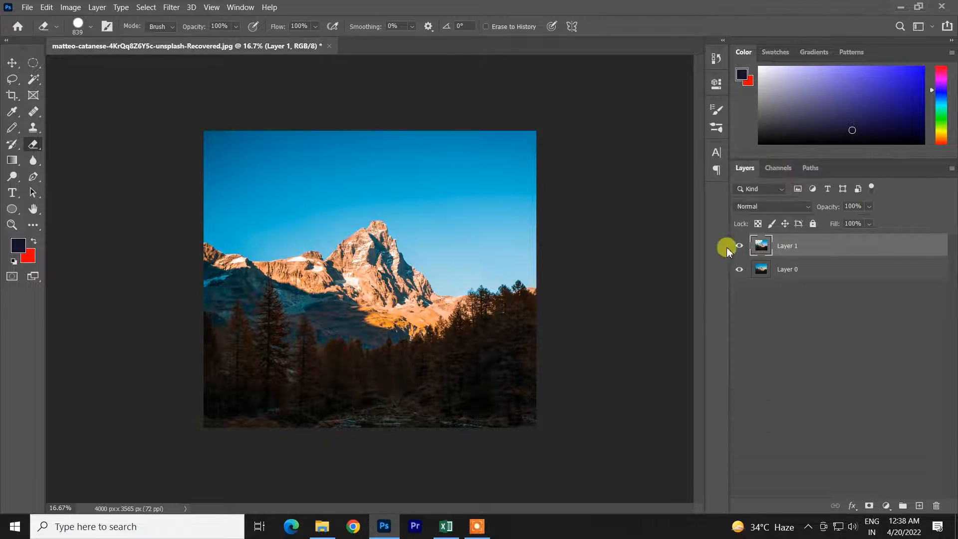
Enlarge the Layers panel thumbnails, trying the medium size before settling on the largest one
click(950, 172)
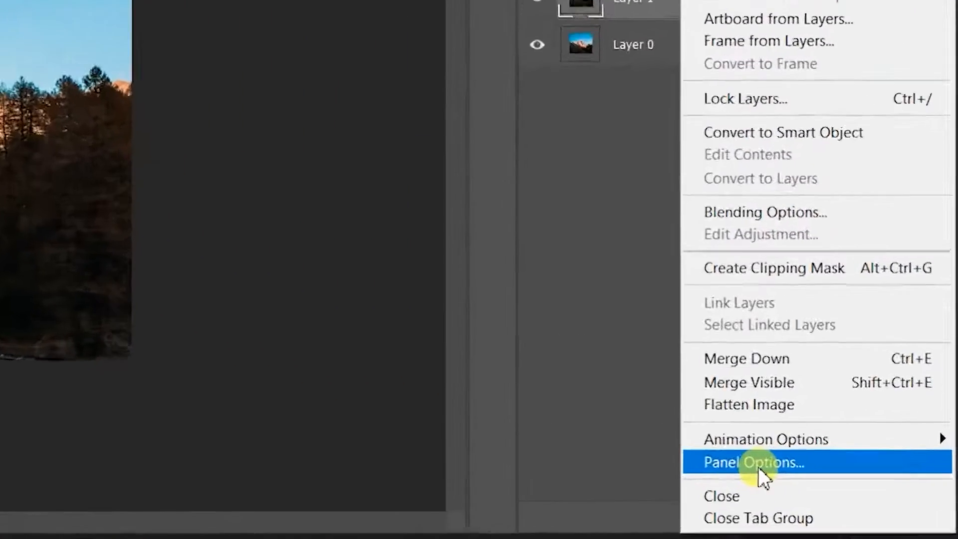
click(852, 477)
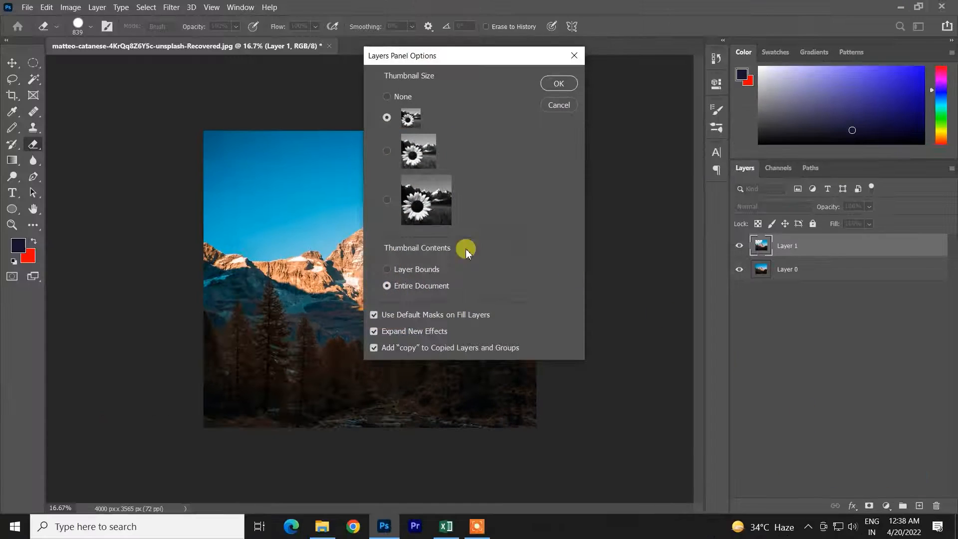
click(394, 155)
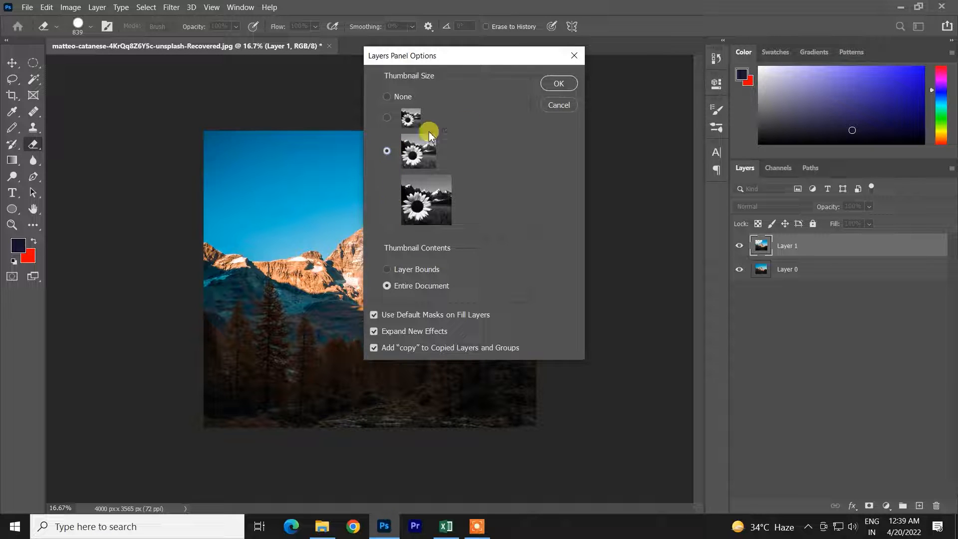
click(558, 84)
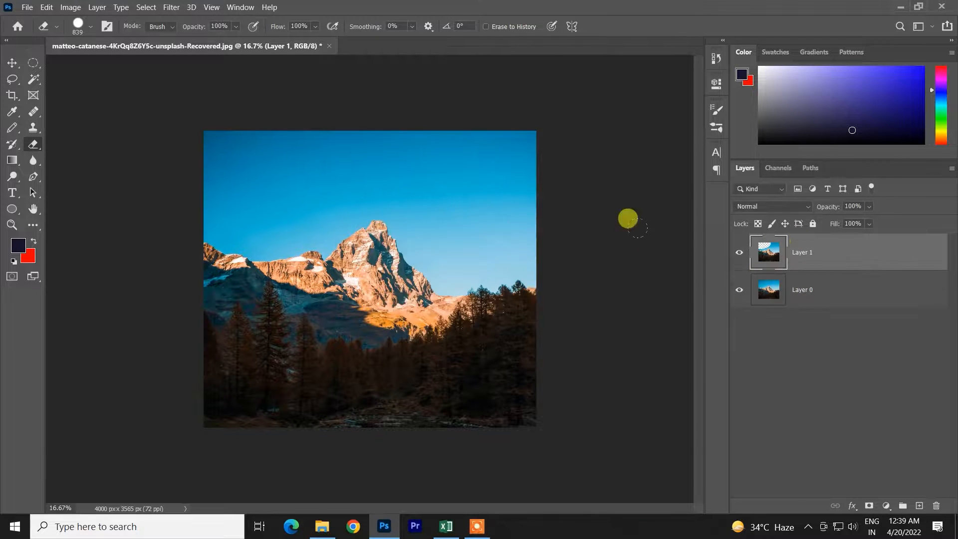
click(950, 173)
click(874, 477)
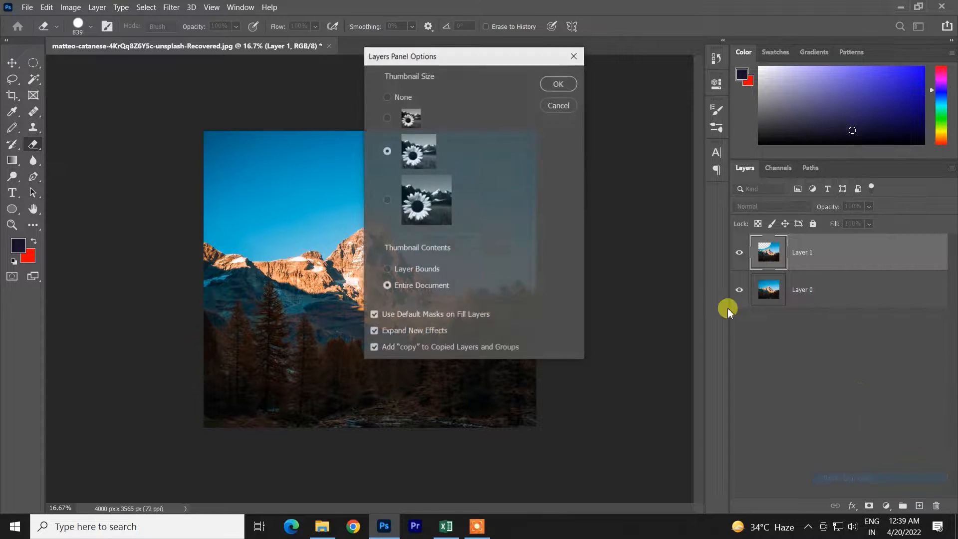
click(554, 82)
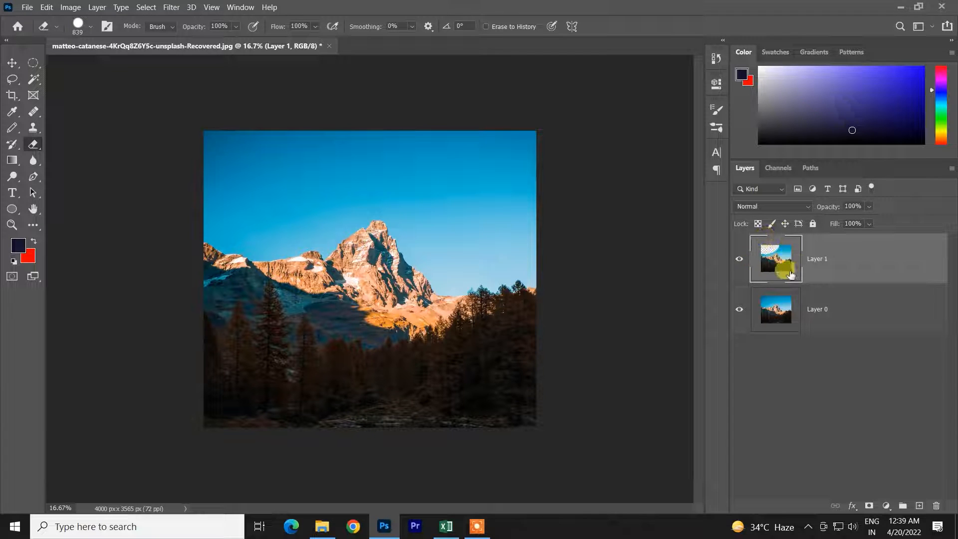
Undo the hard-edged erasing on Layer 1 and erase its upper-left part with a soft 1242 px brush instead
key(ctrl+z)
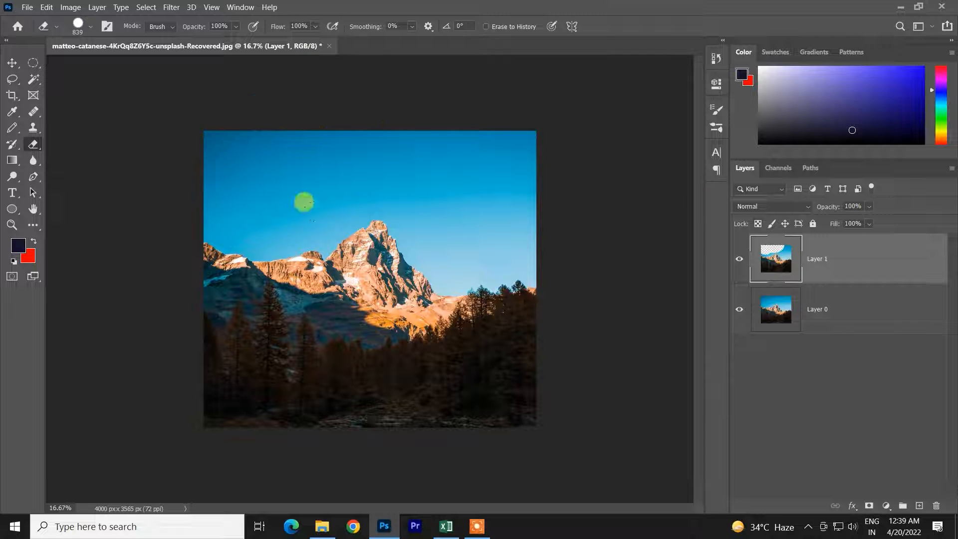
click(834, 310)
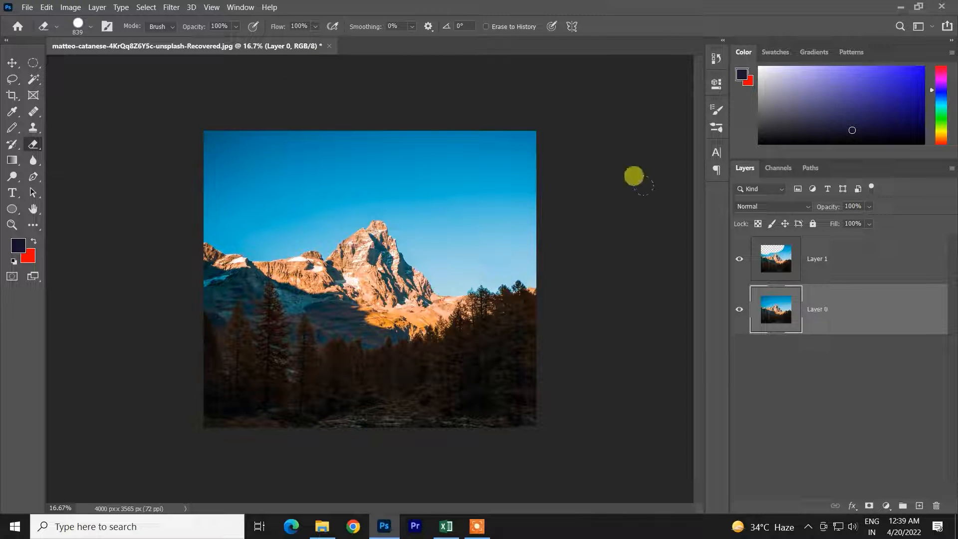
key(ctrl+z)
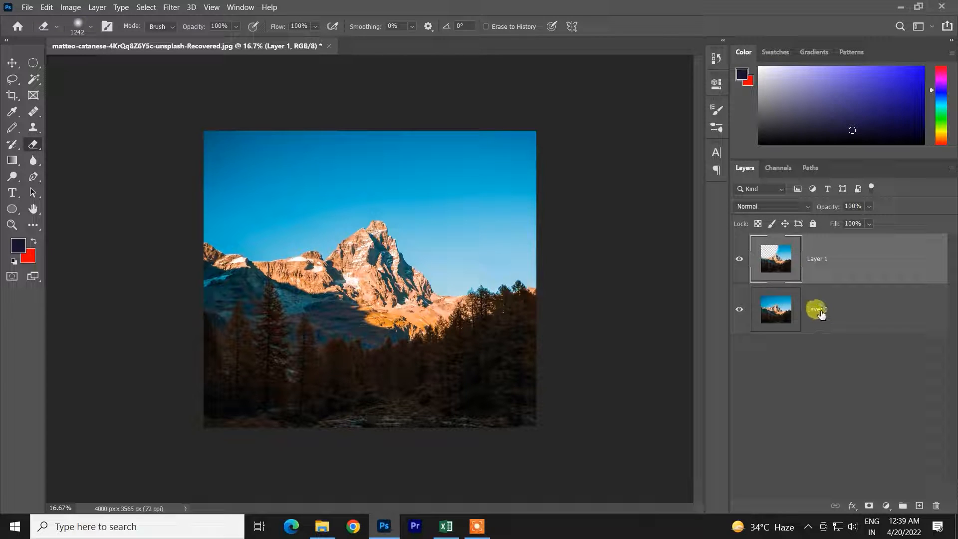
Free-transform Layer 0, moving it up and left to about X 825 px, Y 536 px, and apply the move
click(819, 310)
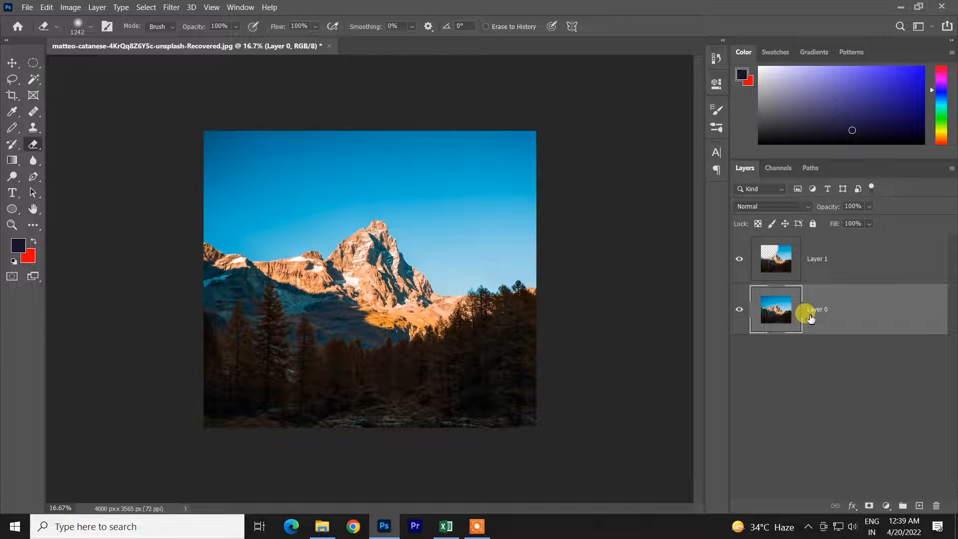
key(ctrl+t)
drag(498, 304, 400, 211)
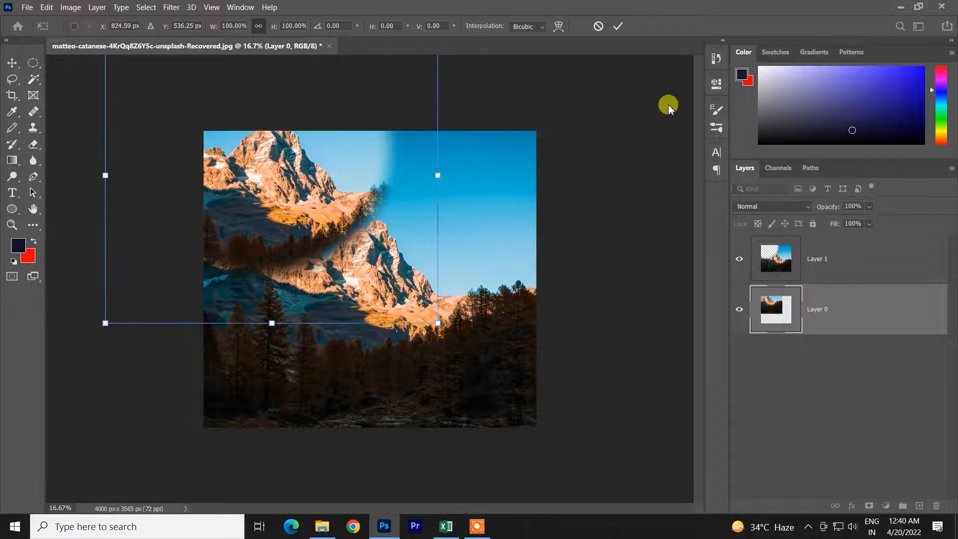
click(617, 25)
Try erasing more of the upper sky on Layer 1 with the soft brush, and undo the stroke
click(788, 269)
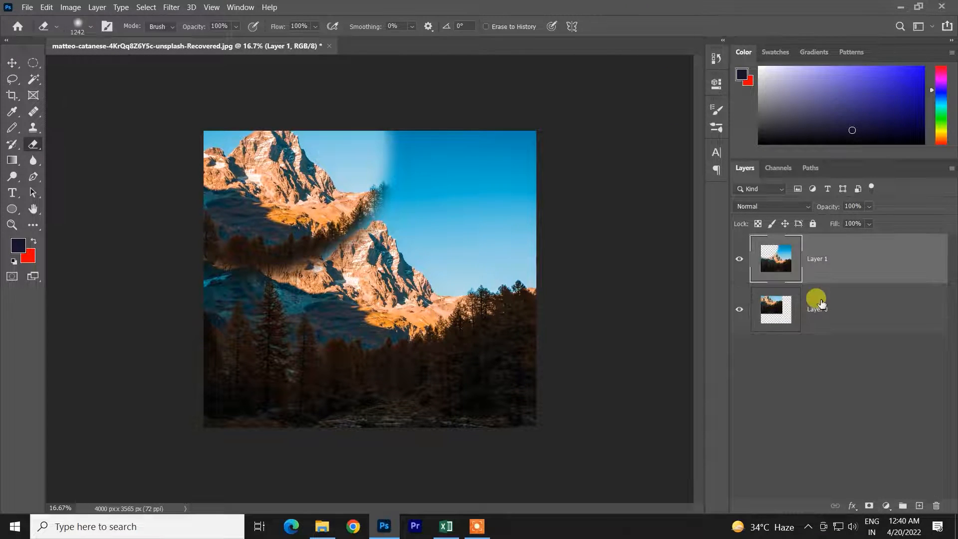
key(e)
mouse_move(317, 113)
mouse_down()
mouse_move(188, 178)
mouse_move(289, 103)
mouse_move(367, 64)
mouse_move(307, 139)
mouse_up()
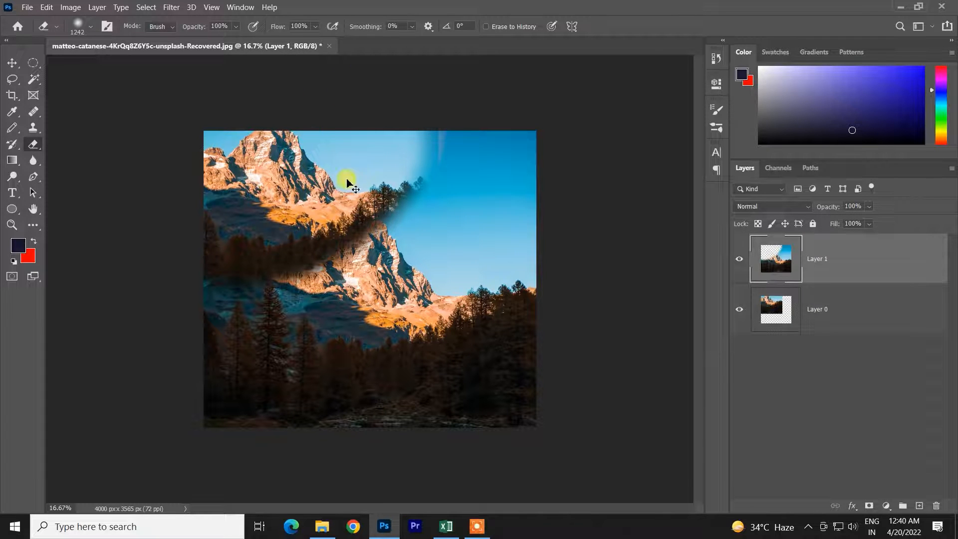
key(ctrl+z)
Enlarge the eraser brush to 2730 px and undo the Layer 0 move and all erasing on Layer 1
alt+right_click(294, 216)
drag(298, 220, 360, 220)
key(ctrl+z)
key(ctrl+z)
key(ctrl+z)
key(ctrl+z)
key(ctrl+z)
key(ctrl+z)
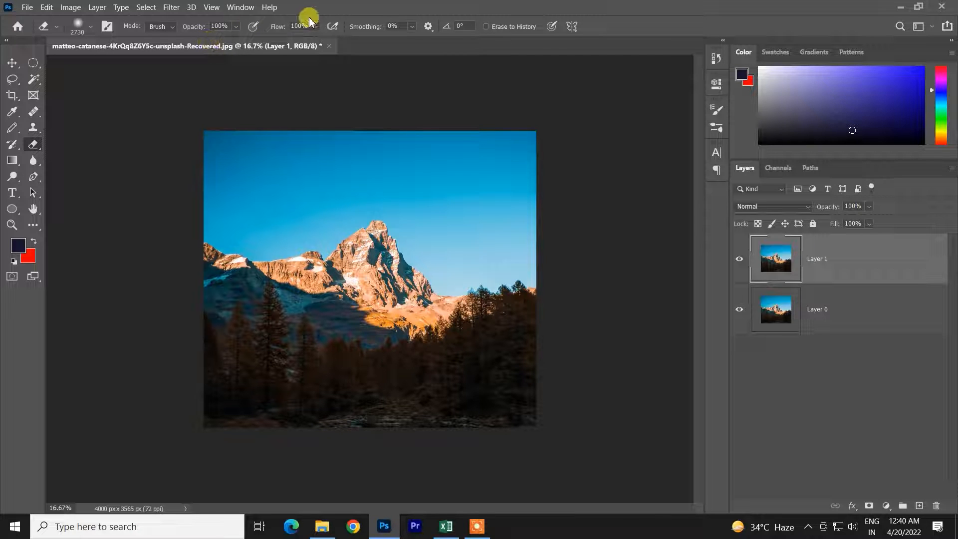
Set the eraser's opacity to 68% and its flow to 59%
drag(191, 28, 173, 32)
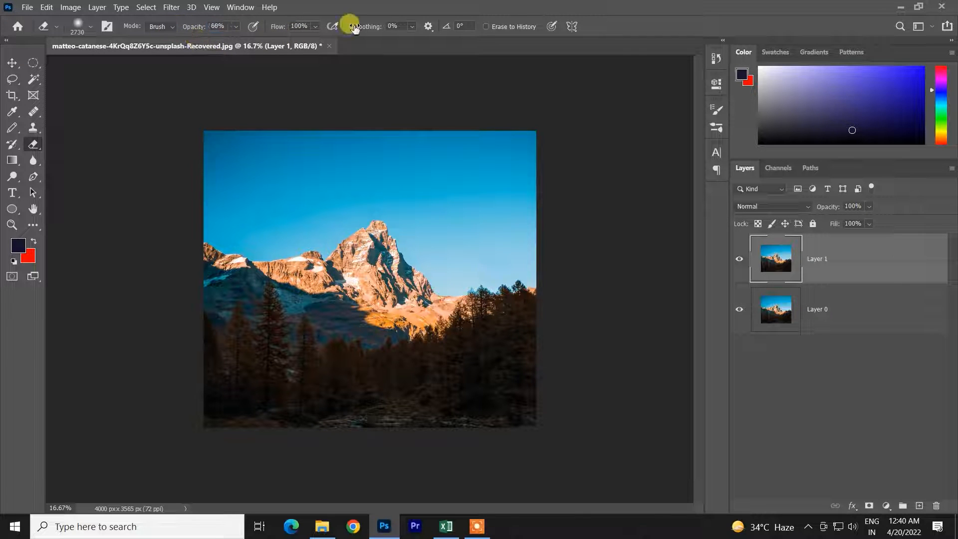
drag(276, 30, 252, 31)
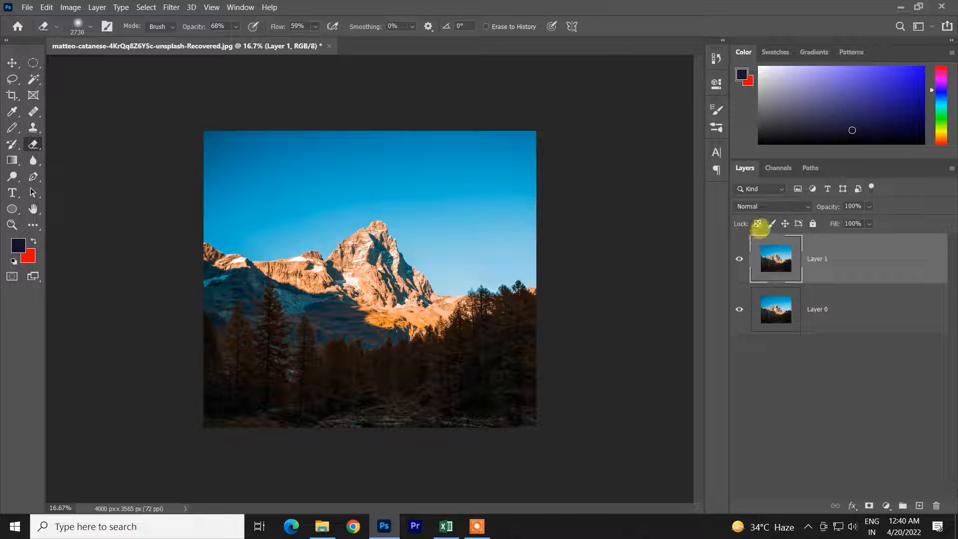
Start a free transform of Layer 0, cancel it, and undo all layer changes back to the single locked Background layer
click(809, 310)
key(ctrl+t)
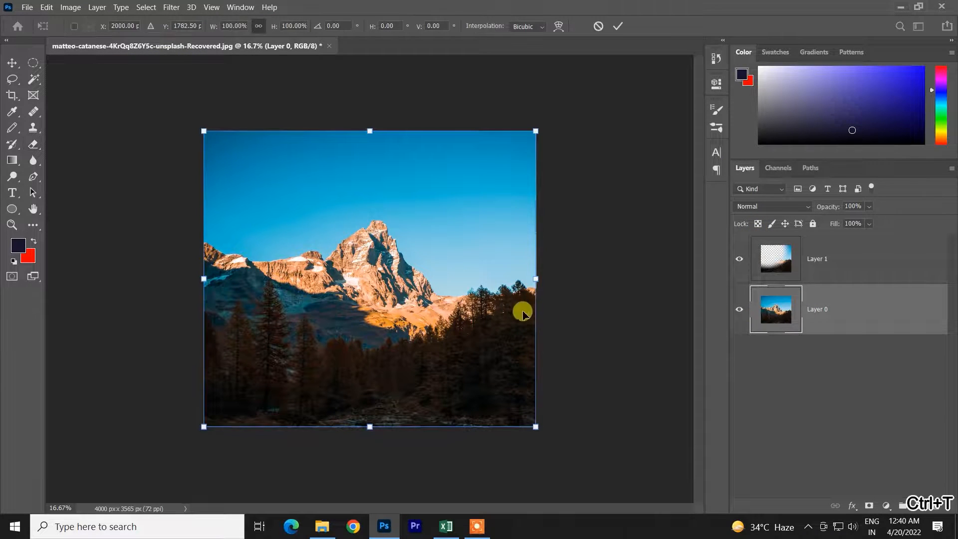
key(ctrl+z)
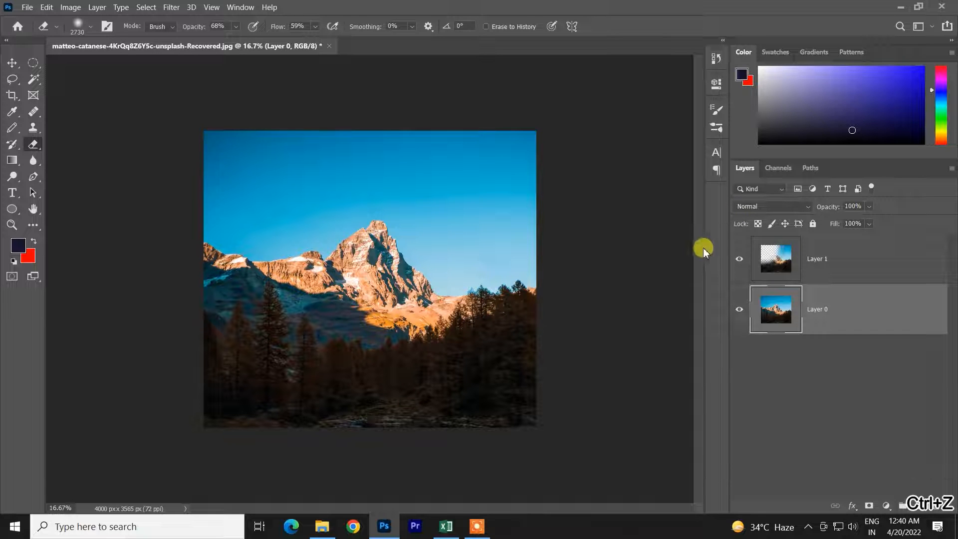
key(ctrl+z)
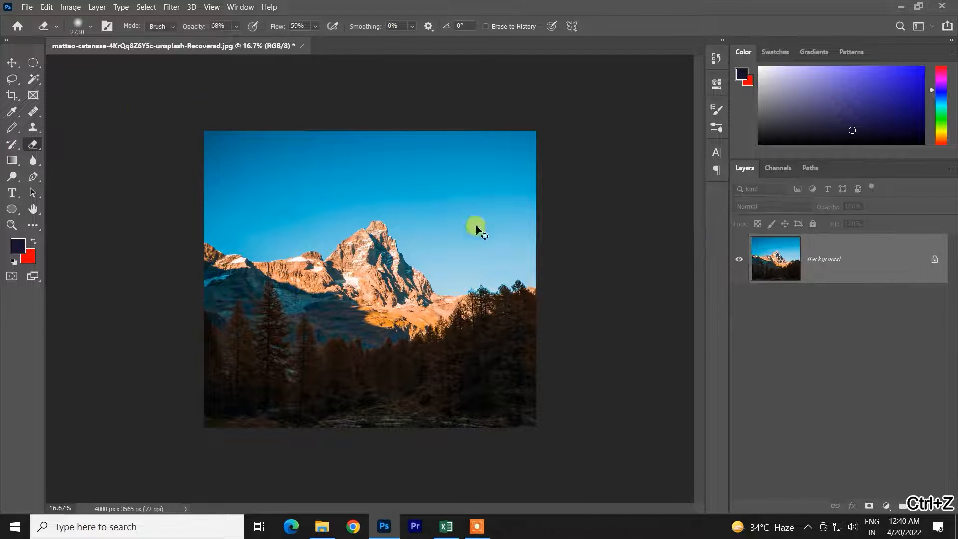
Set the Layers panel thumbnails to the smallest picture size
click(951, 169)
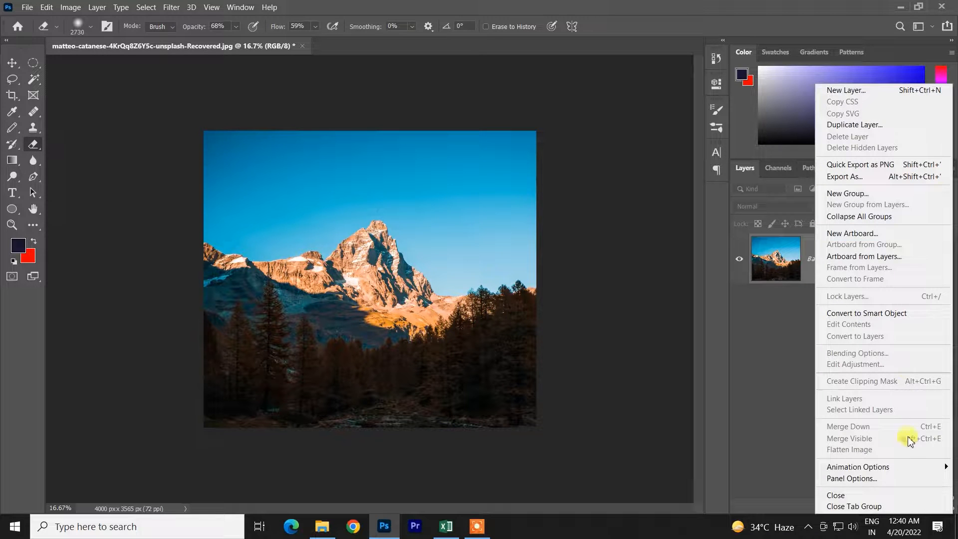
click(863, 476)
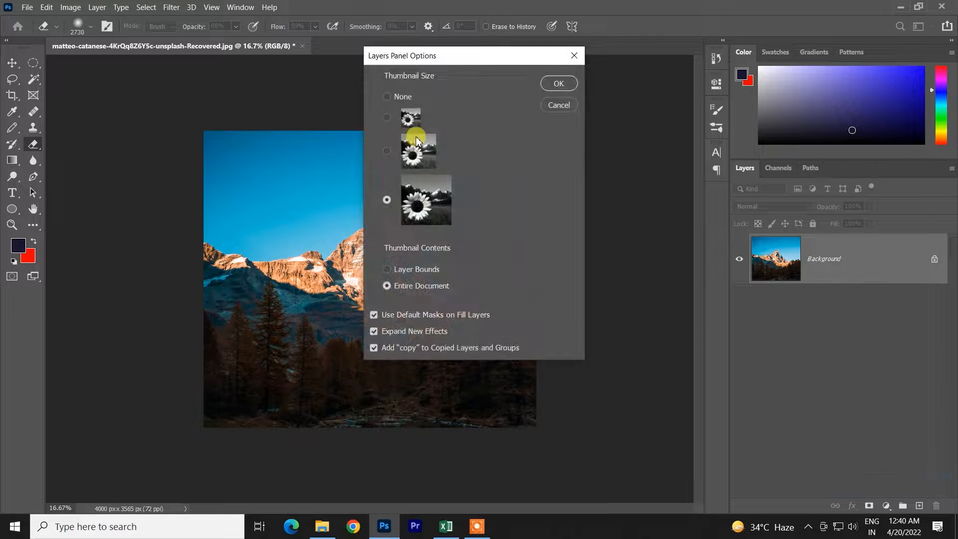
click(391, 120)
click(556, 82)
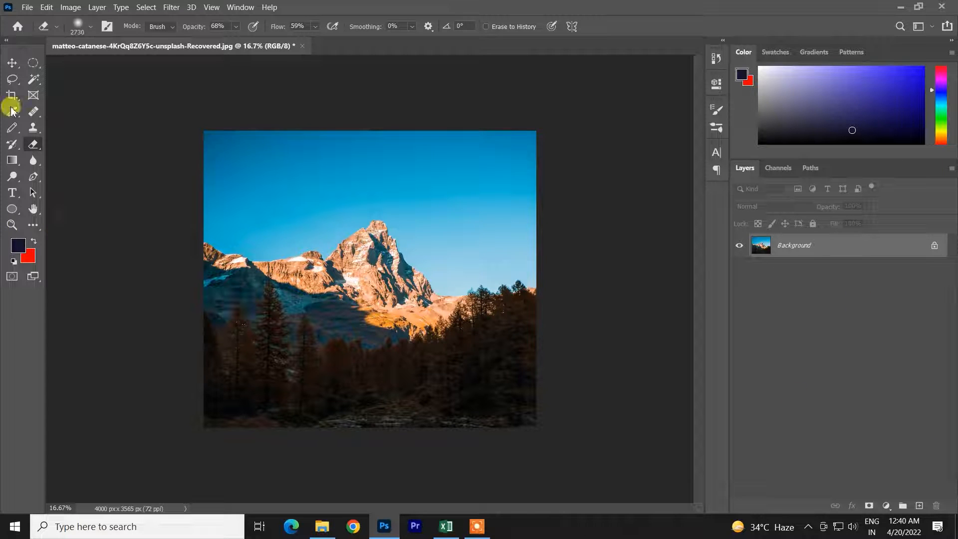
Switch to the Background Eraser Tool, and from it to the Magic Eraser Tool
right_click(33, 144)
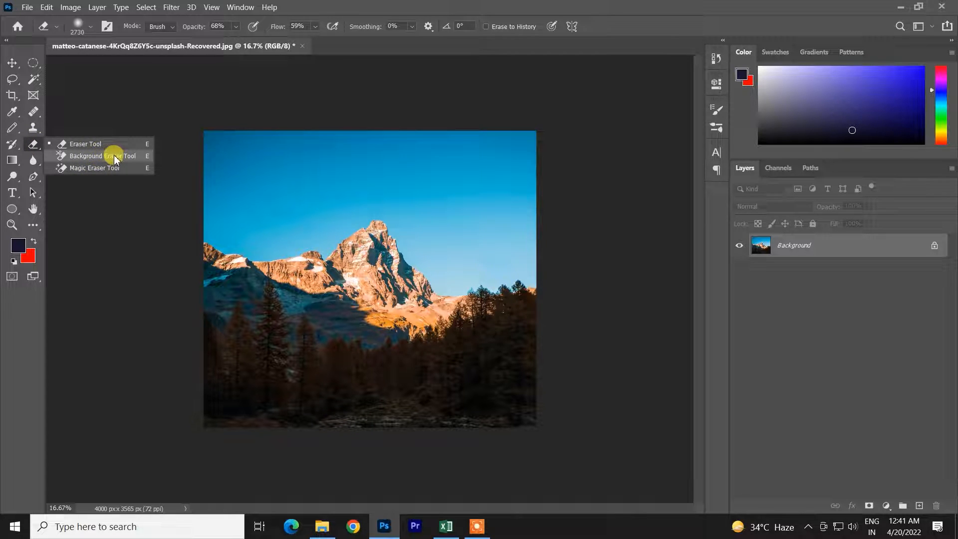
click(108, 158)
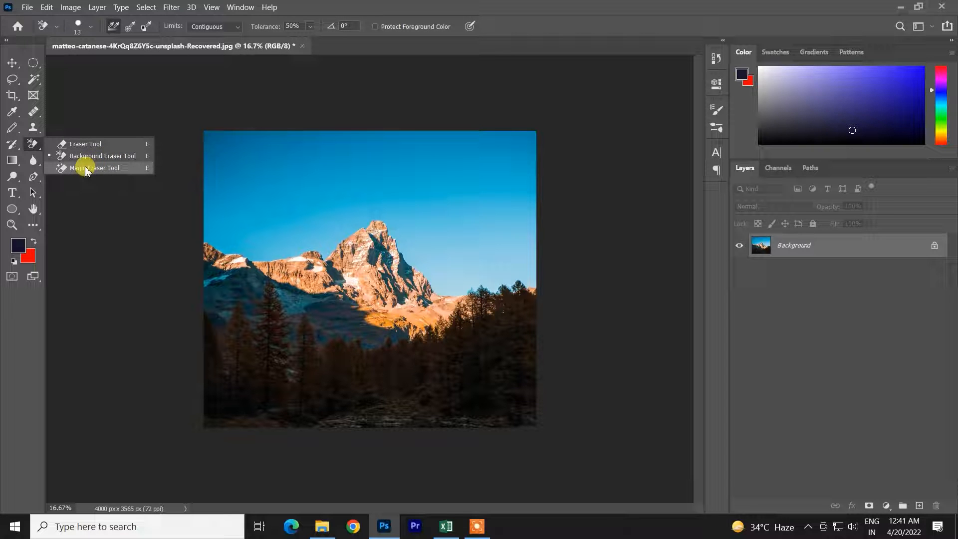
click(86, 168)
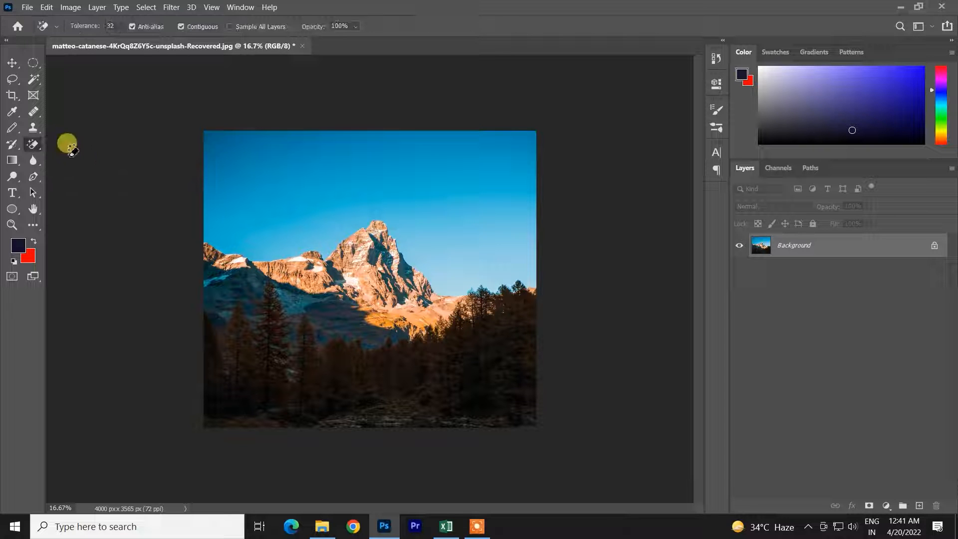
Try selecting the blue sky with the Magic Wand Tool, and undo the selection
click(34, 83)
click(90, 101)
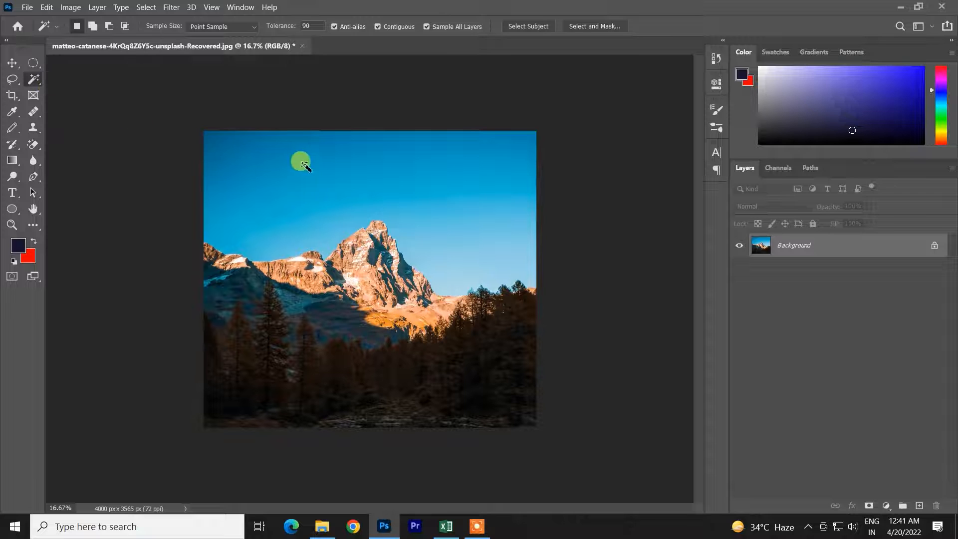
click(278, 180)
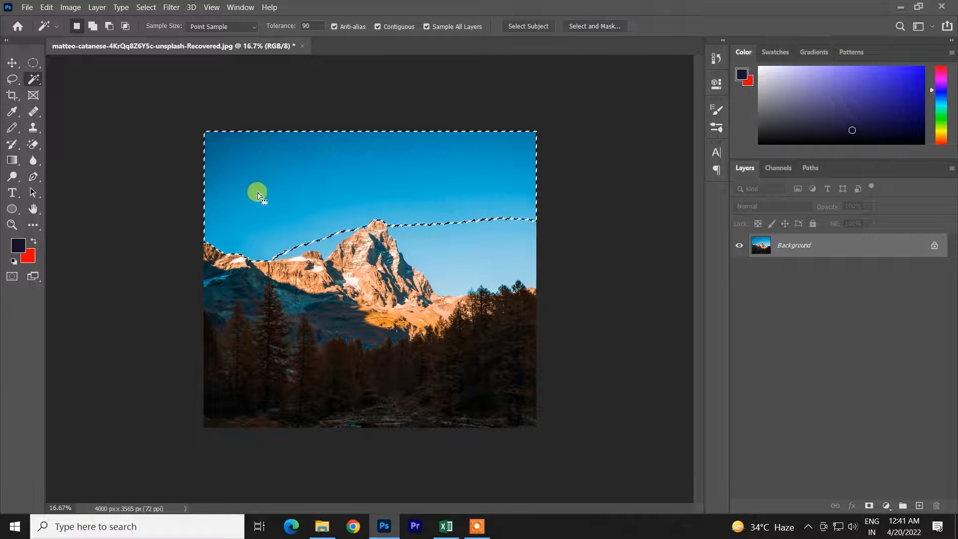
key(ctrl+z)
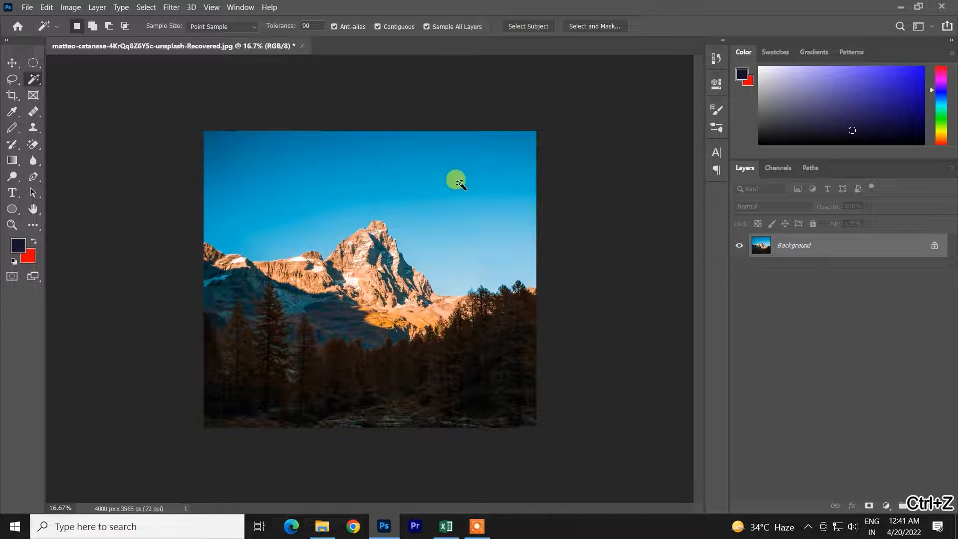
Add an empty layer above the Background and enable Sample All Layers for the Magic Eraser Tool
click(33, 144)
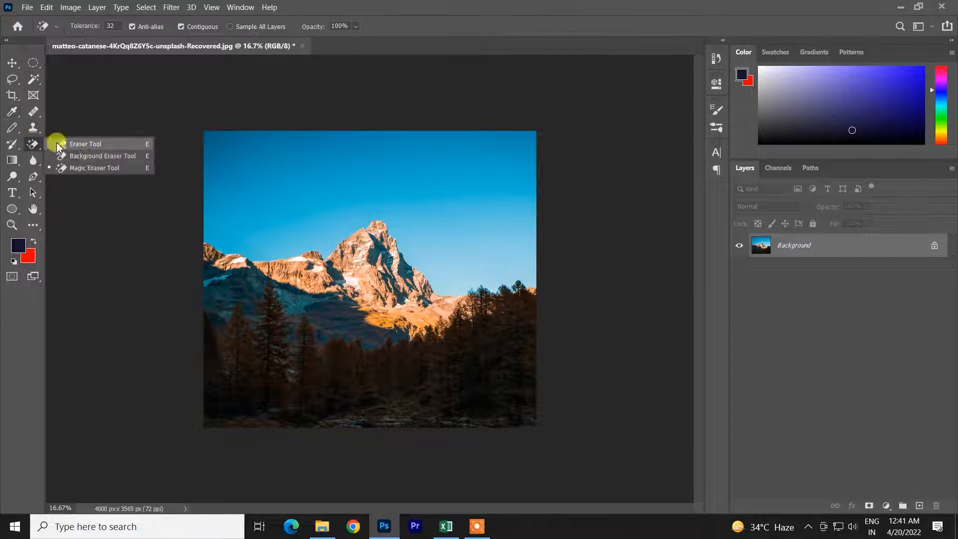
click(89, 167)
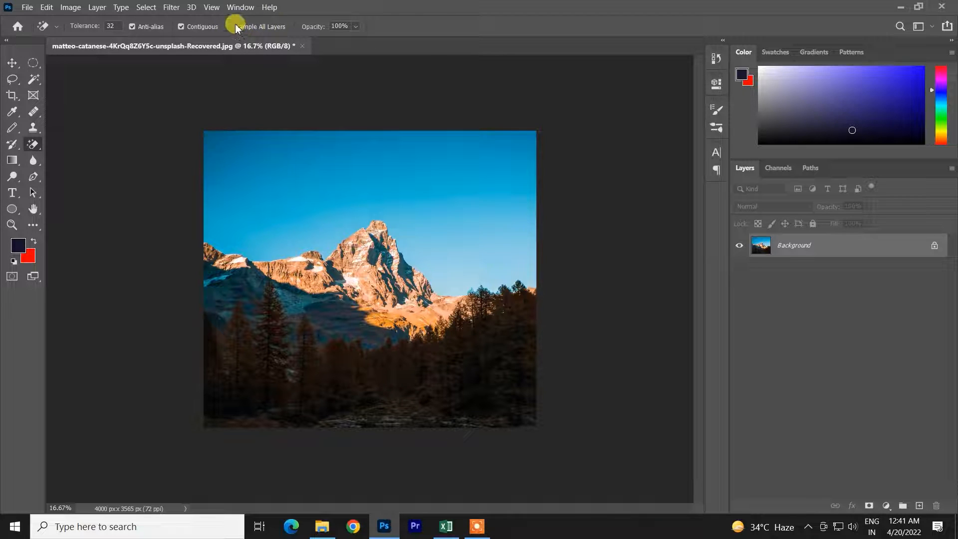
click(919, 506)
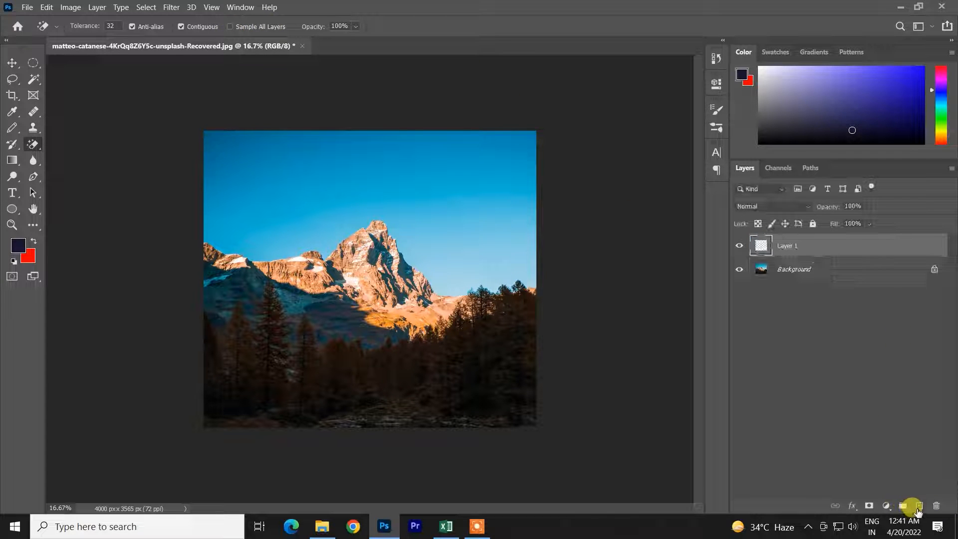
click(230, 26)
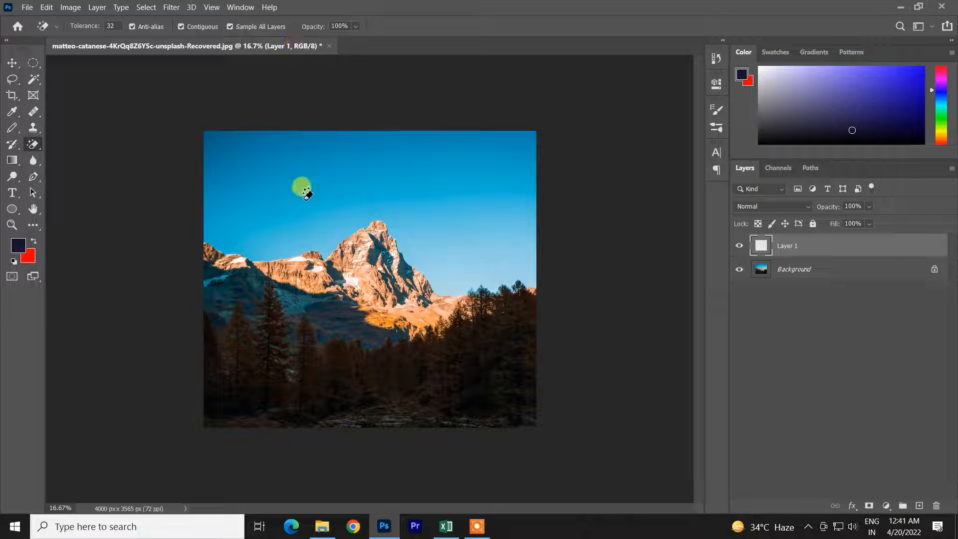
Undo the last Magic Eraser attempt and remove the added empty layer
key(ctrl+z)
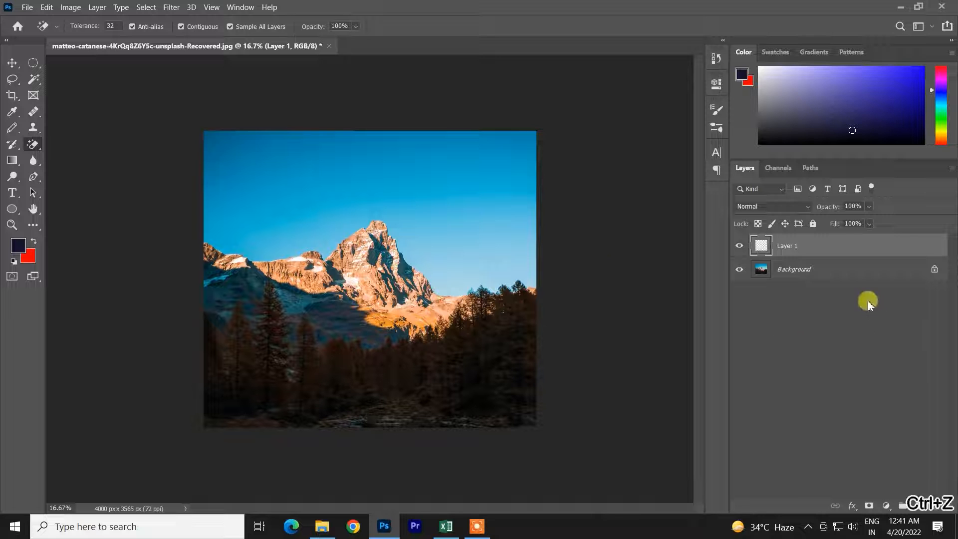
key(ctrl+z)
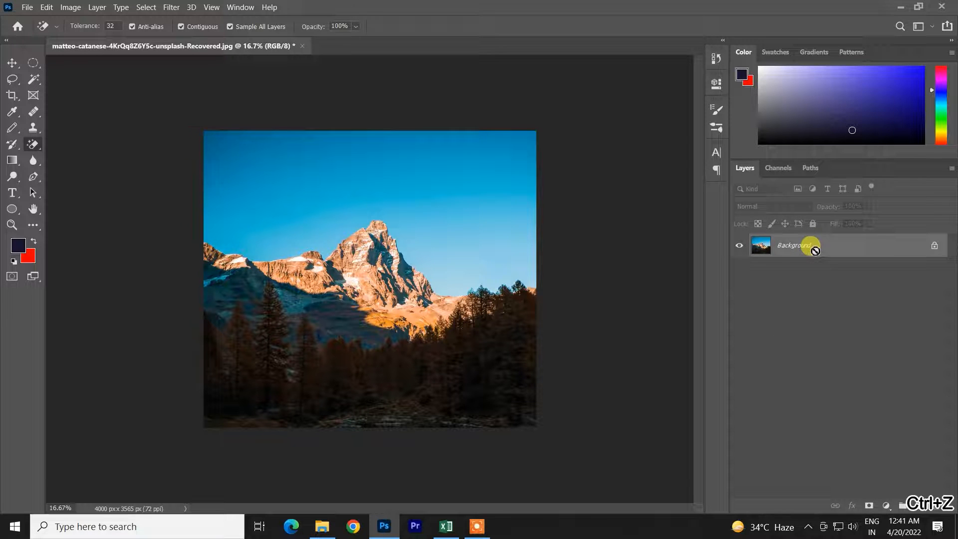
Try the Magic Eraser on the sky of a duplicated Background layer with the original hidden, and undo everything including the duplicate
key(ctrl+j)
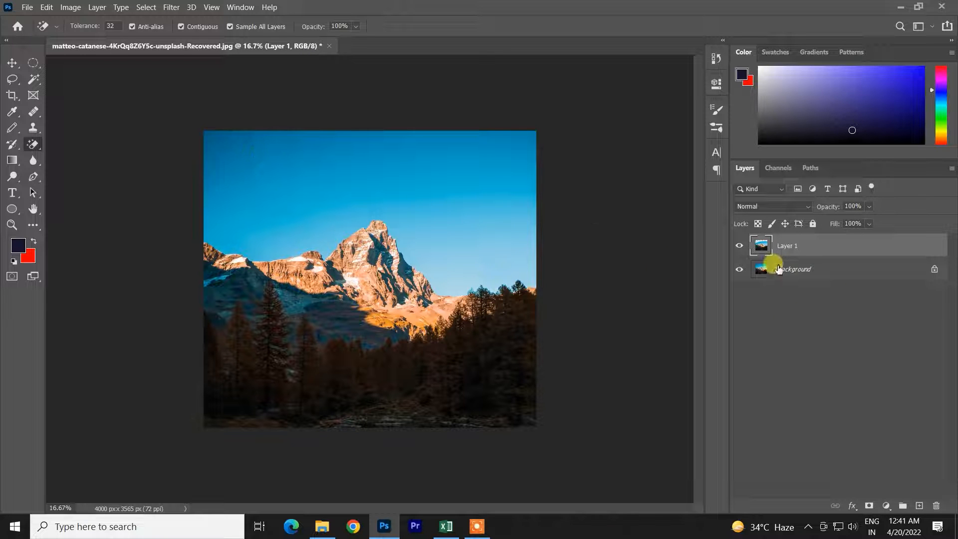
click(740, 269)
key(ctrl+z)
click(736, 279)
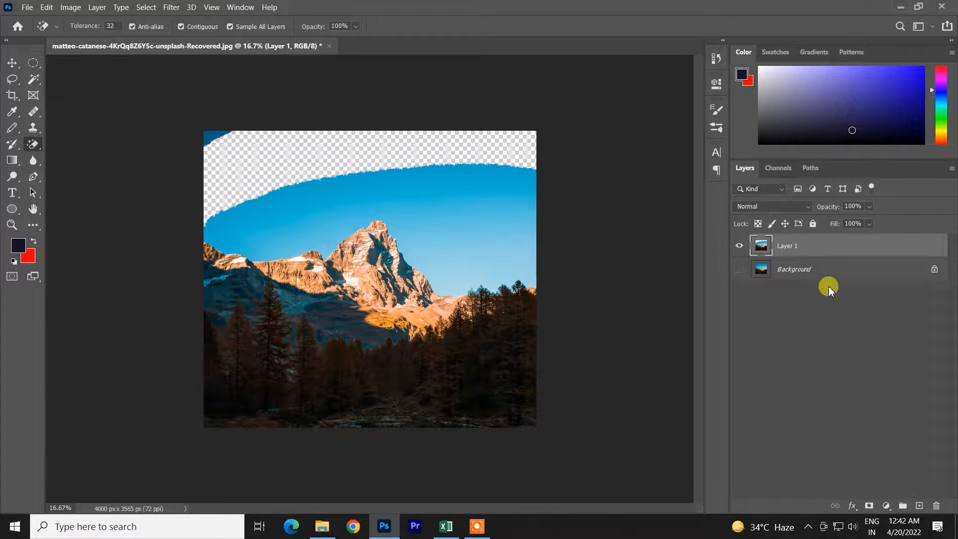
key(ctrl+z)
key(ctrl+z)
key(ctrl+z)
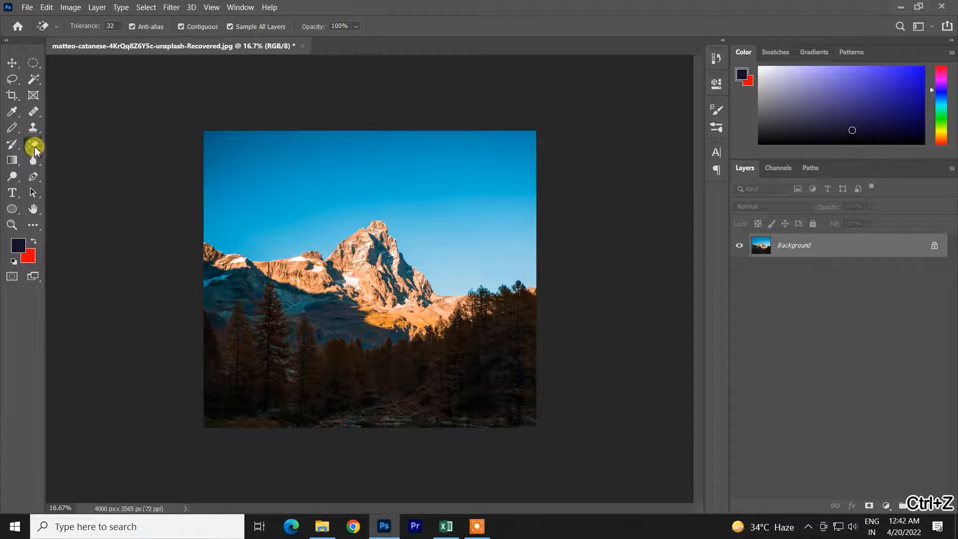
Try erasing the upper sky, the middle sky and the pale sky beside the peak with the Magic Eraser Tool, undoing each
click(34, 146)
click(74, 168)
click(238, 147)
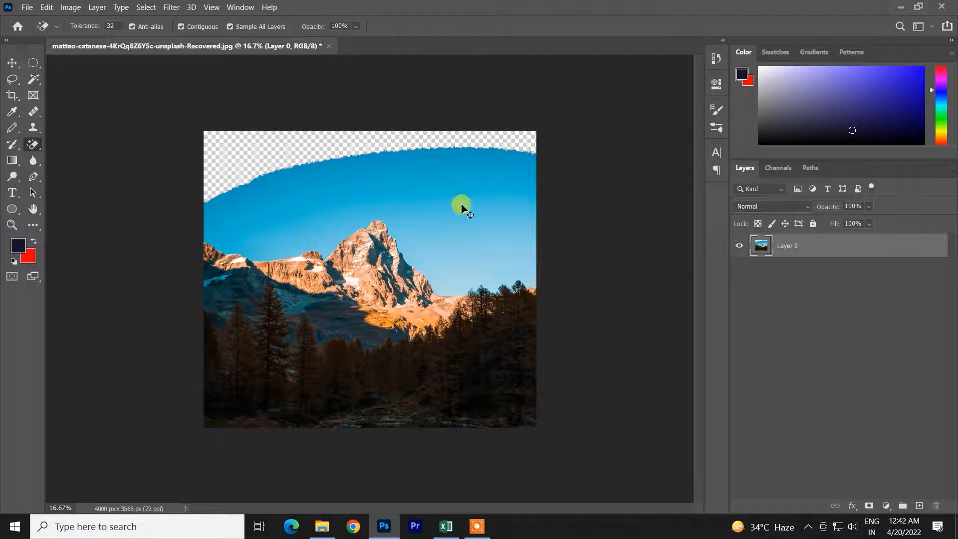
key(ctrl+z)
click(319, 202)
key(ctrl+z)
click(482, 241)
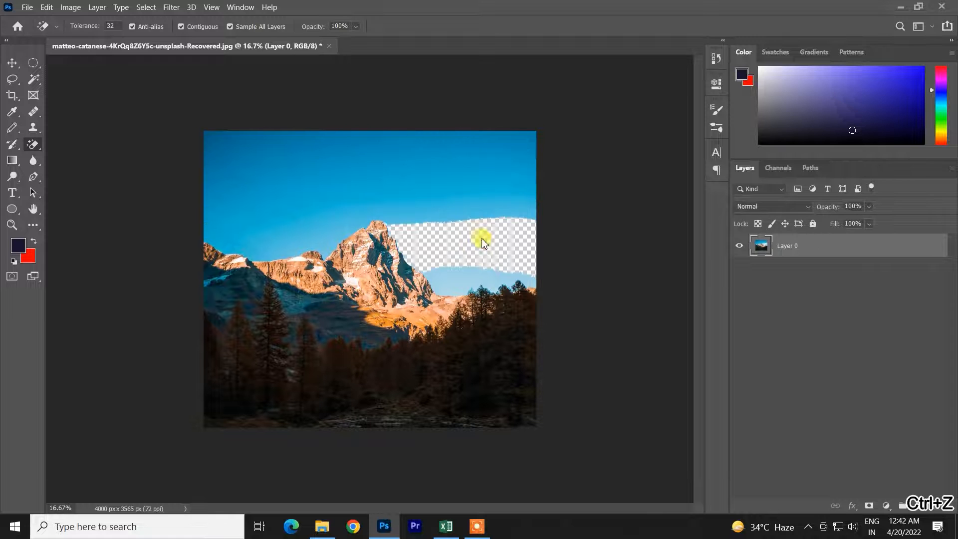
key(ctrl+z)
Try erasing the sunlit rock below the peak with the Magic Eraser at two spots, undoing each
click(437, 304)
key(ctrl+z)
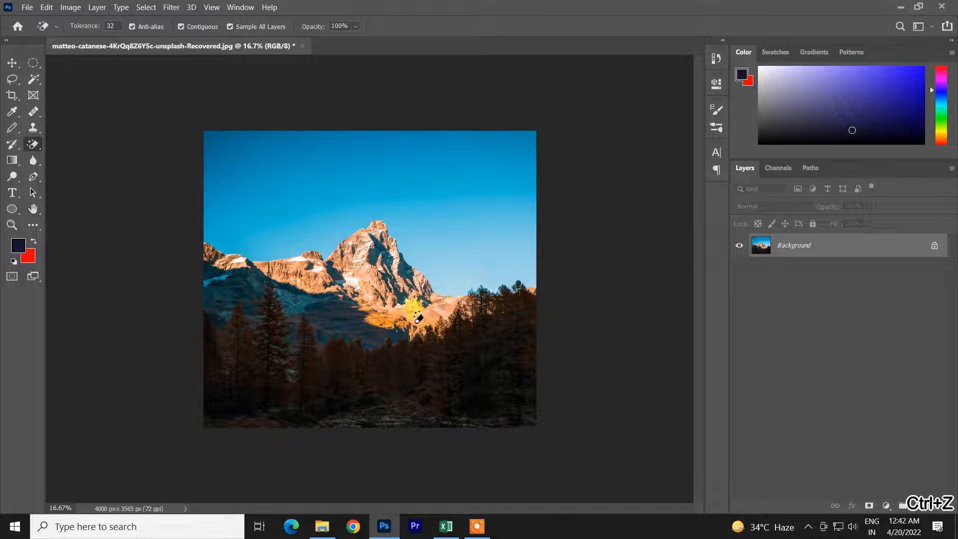
click(417, 316)
key(ctrl+z)
Try erasing the sky from its upper edge, its corner, beside the peak and its darker blue area at tolerance 32, undoing each
click(368, 136)
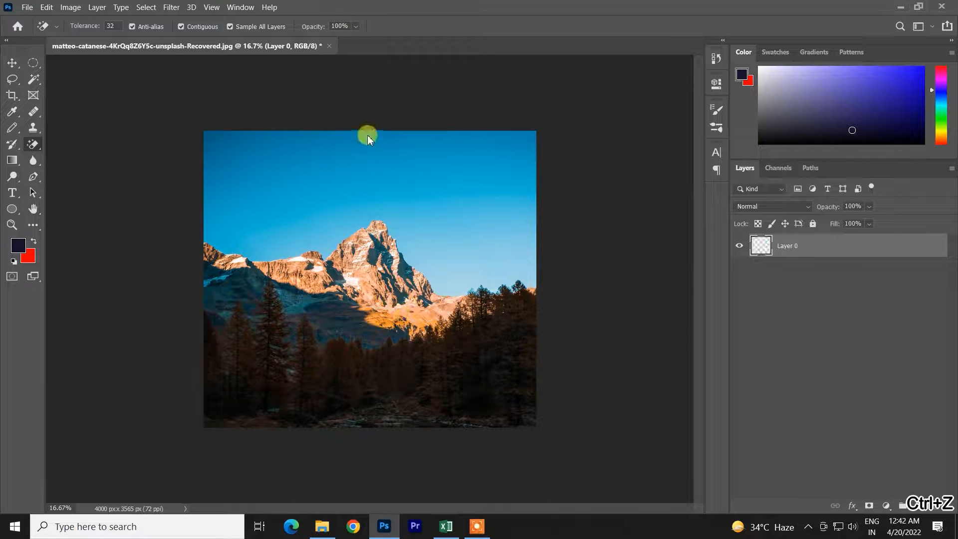
key(ctrl+z)
click(213, 135)
key(ctrl+z)
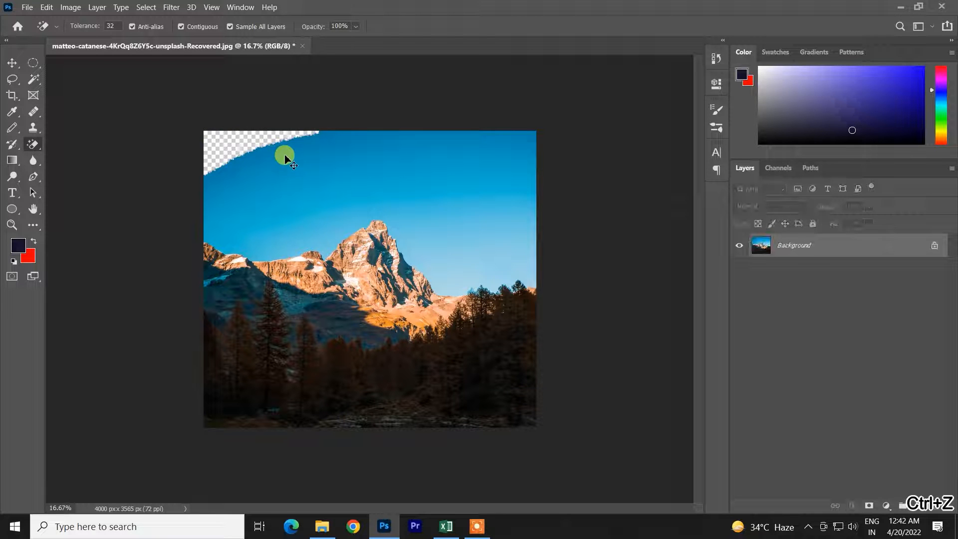
click(331, 240)
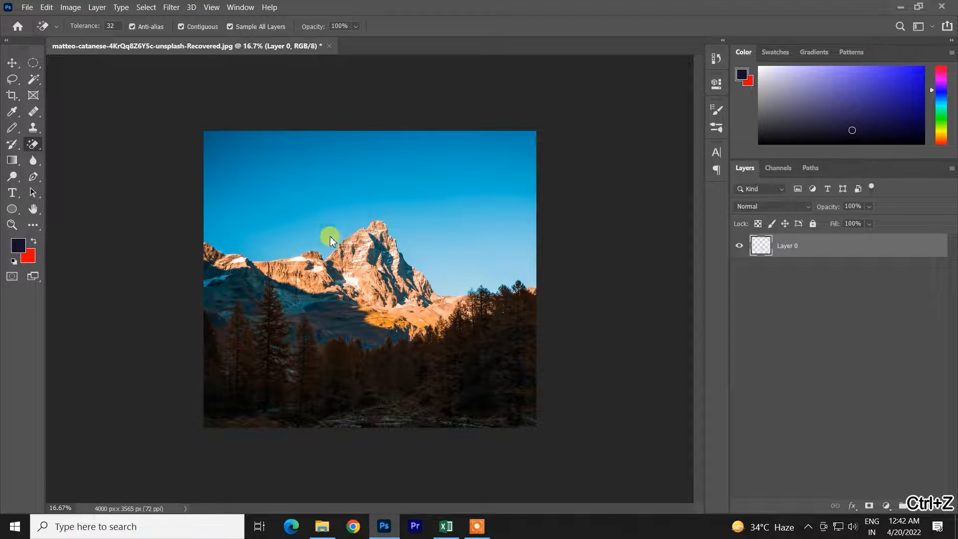
key(ctrl+z)
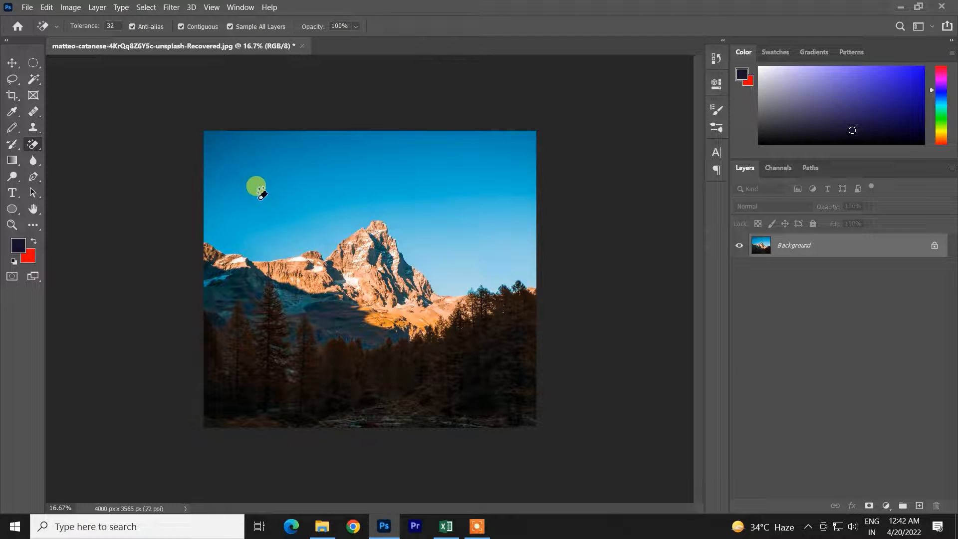
click(242, 171)
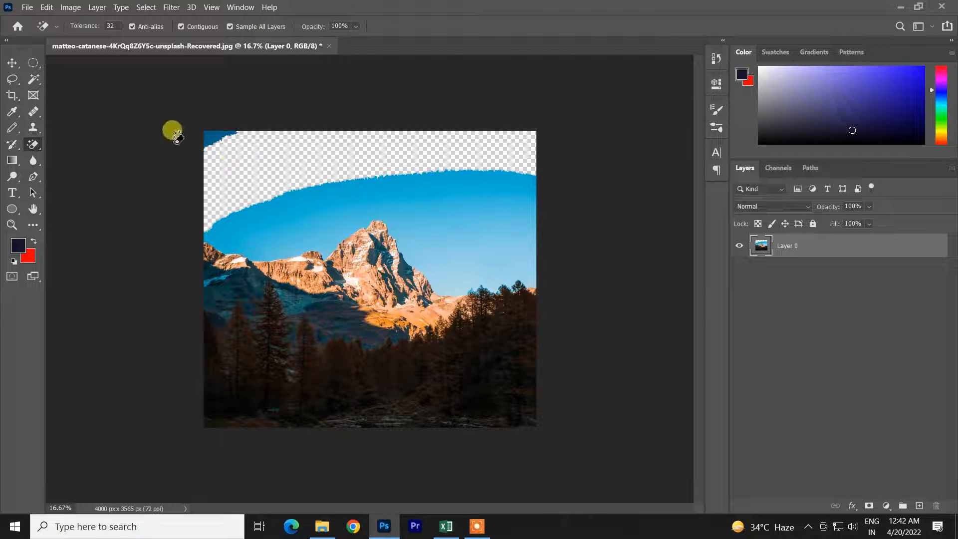
key(ctrl+z)
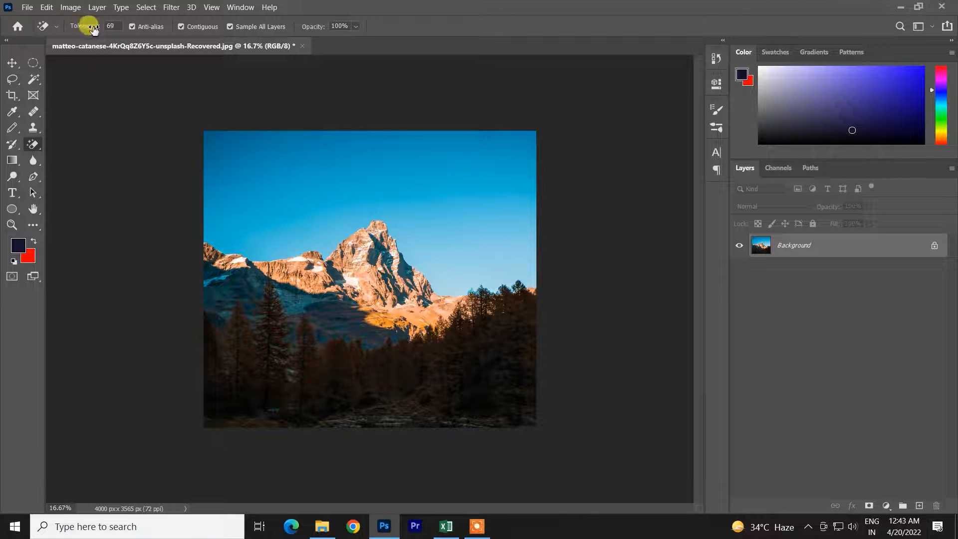
Try erasing the upper sky at tolerance 69 and again at tolerance 23, undoing each
click(270, 149)
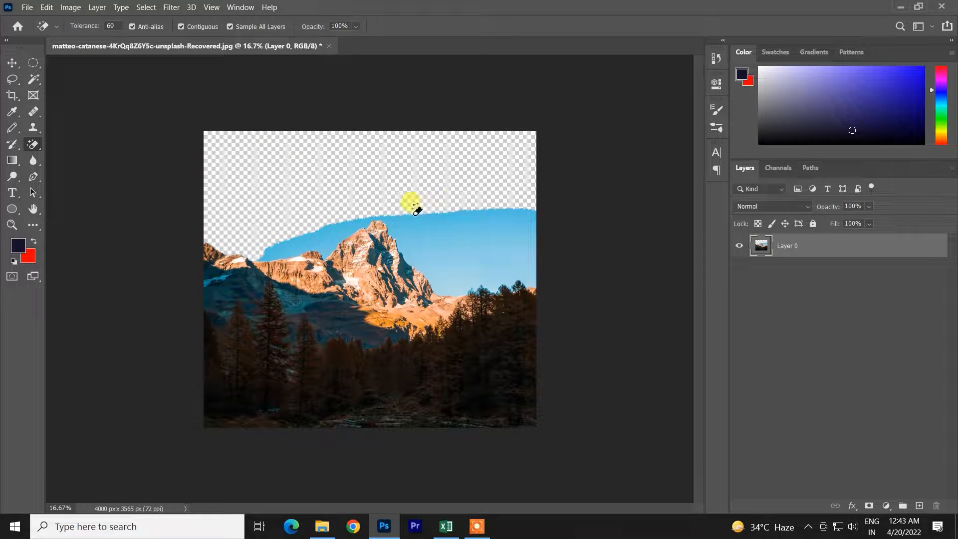
key(ctrl+z)
drag(86, 28, 65, 31)
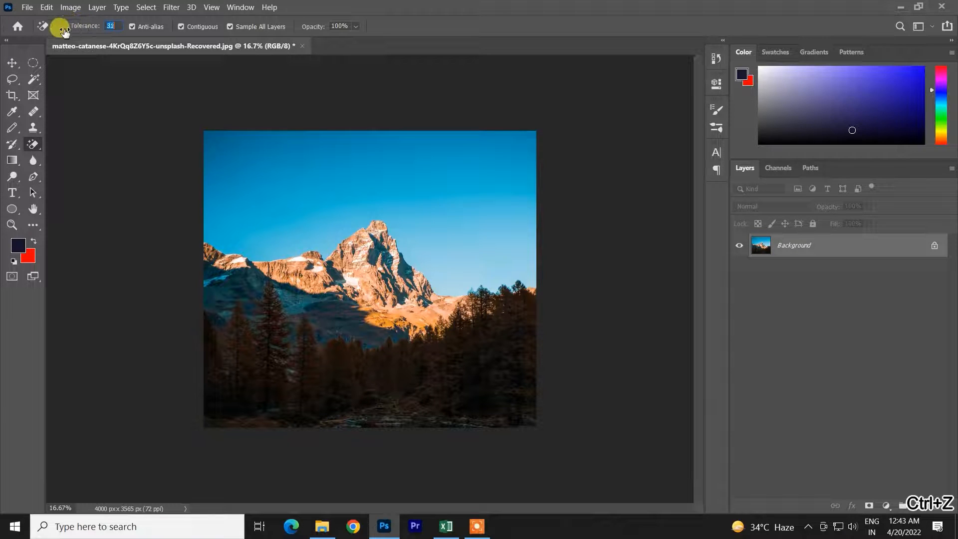
click(246, 149)
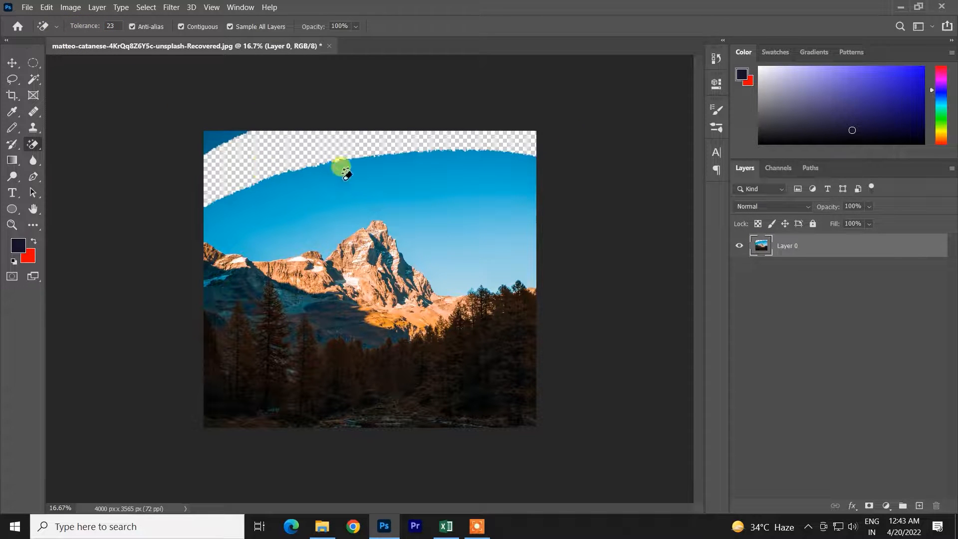
key(ctrl+z)
Try erasing the sky at tolerance 97 and again at tolerance 117, undoing each
drag(82, 26, 152, 38)
click(474, 189)
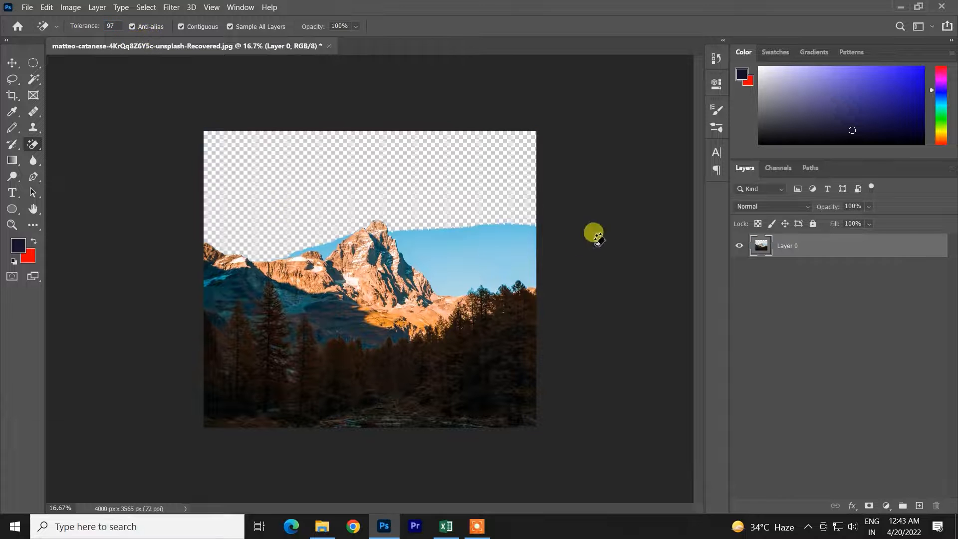
key(ctrl+z)
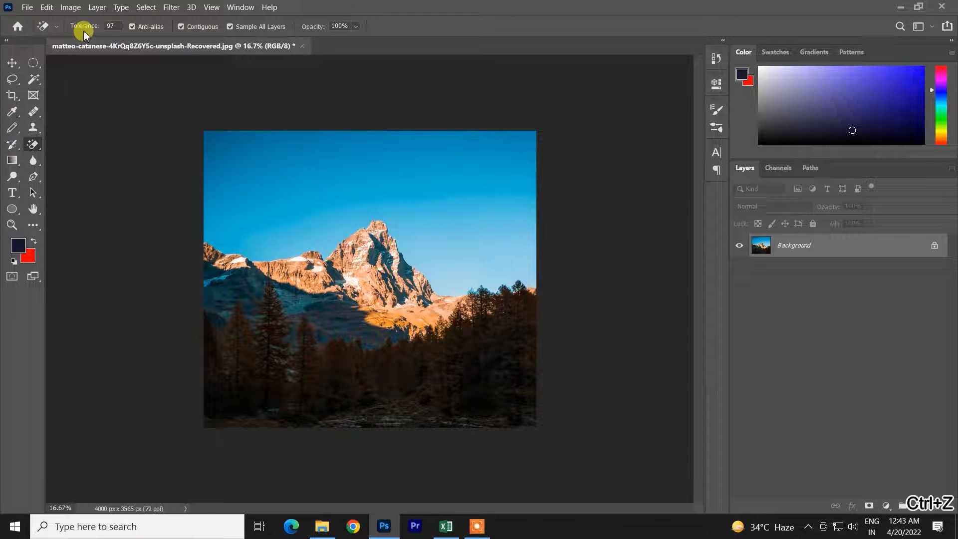
drag(92, 29, 100, 29)
click(450, 236)
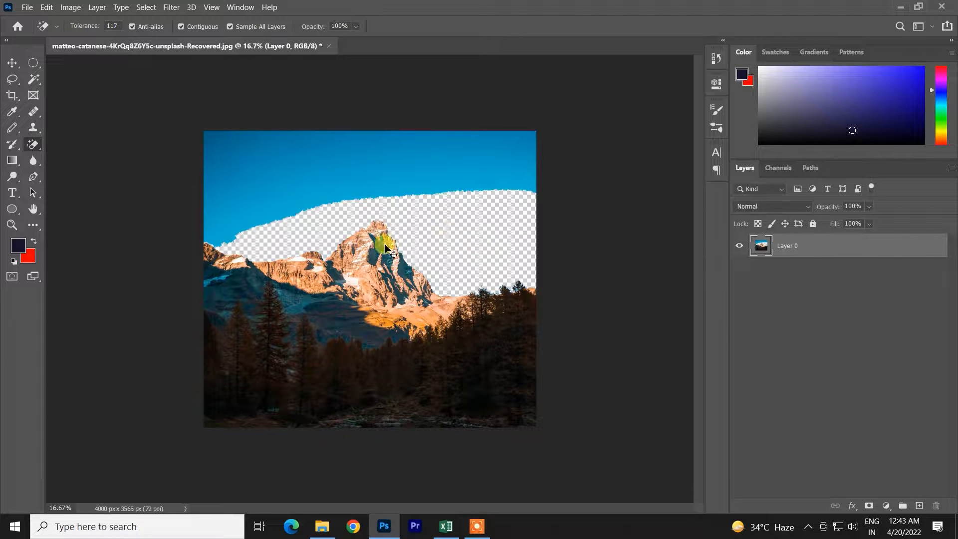
key(ctrl+z)
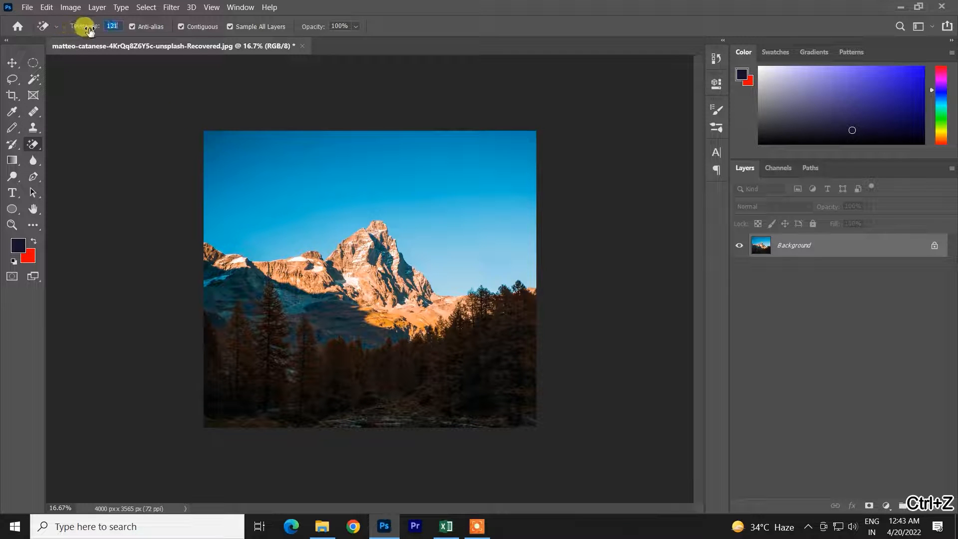
Try erasing the sky at tolerance 131, inspect the mountain's edge up close, and undo the erasing
drag(90, 31, 95, 31)
click(426, 271)
scroll(420, 274, up, 12)
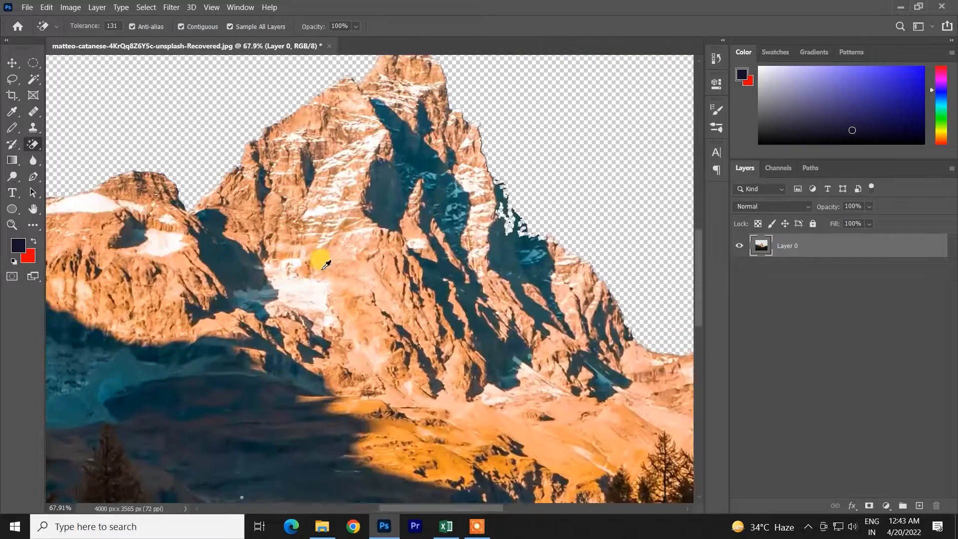
scroll(529, 244, up, 8)
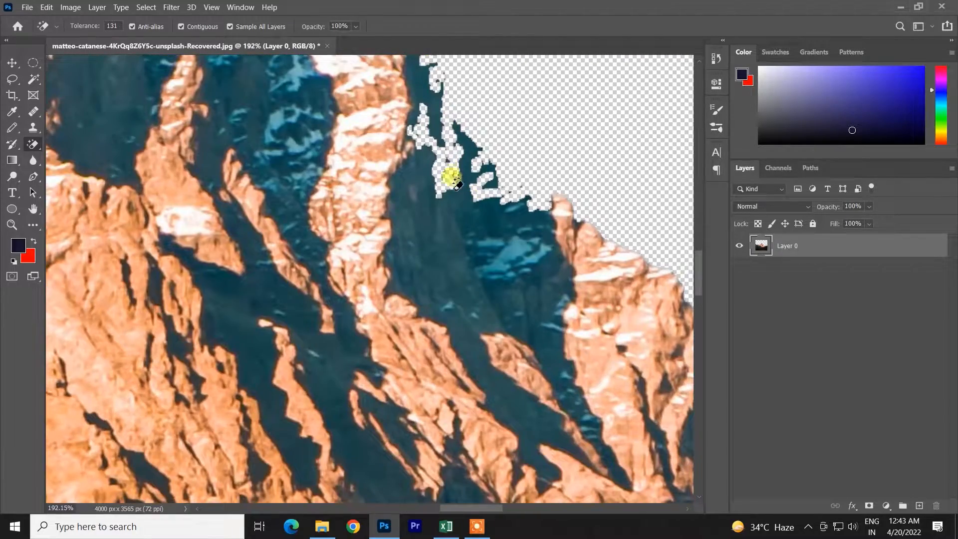
scroll(443, 156, up, 1)
scroll(453, 164, down, 2)
key(ctrl+z)
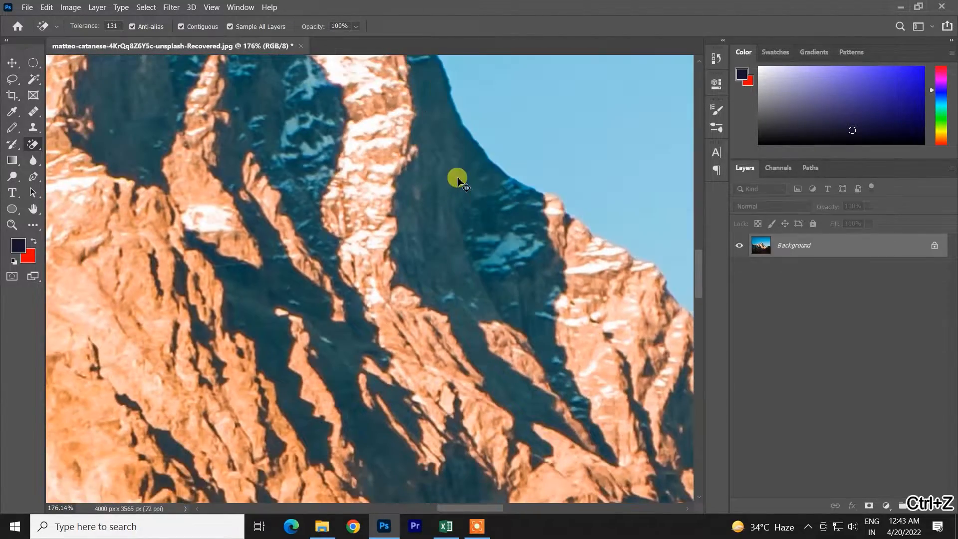
Set the Magic Eraser tolerance to 125, erase the whole sky, and check the edge along the mountain
scroll(458, 179, down, 5)
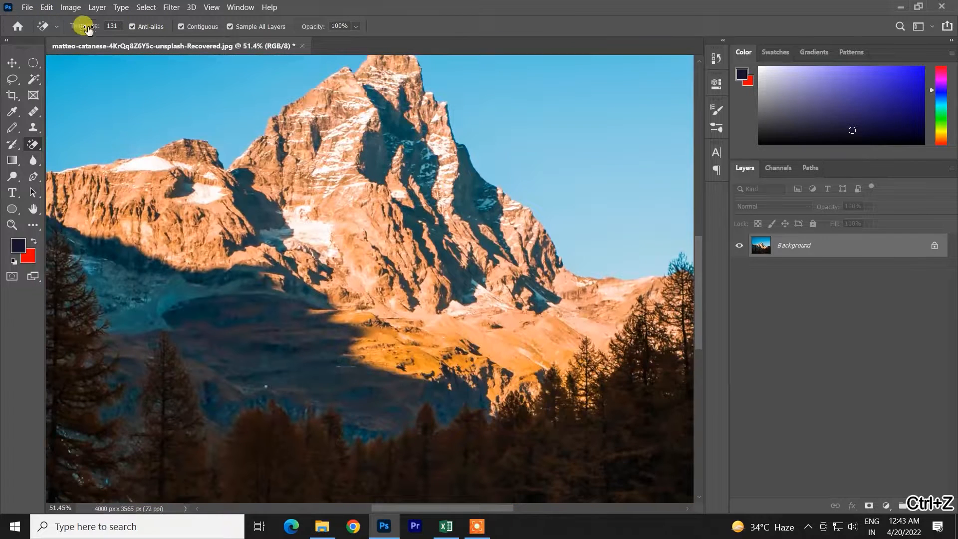
drag(83, 26, 77, 25)
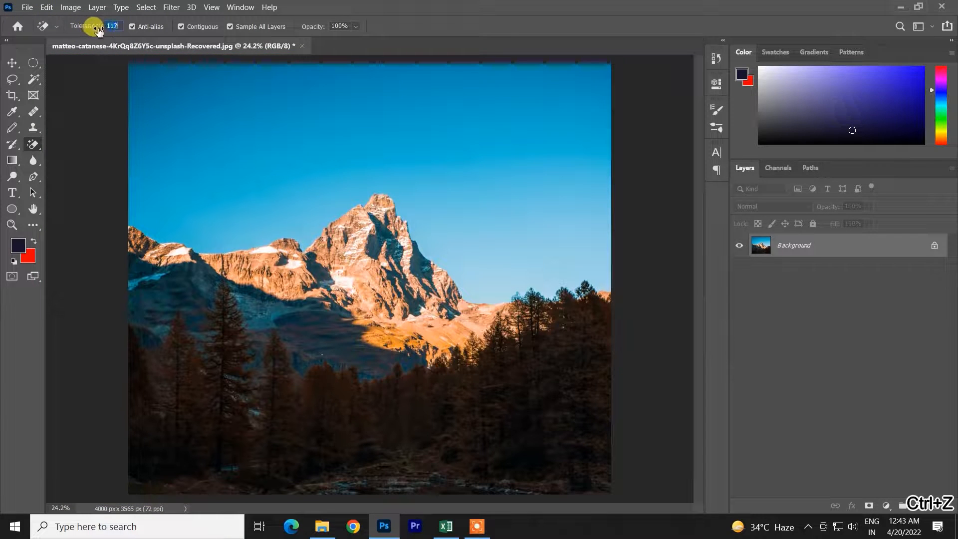
click(439, 182)
scroll(426, 252, up, 4)
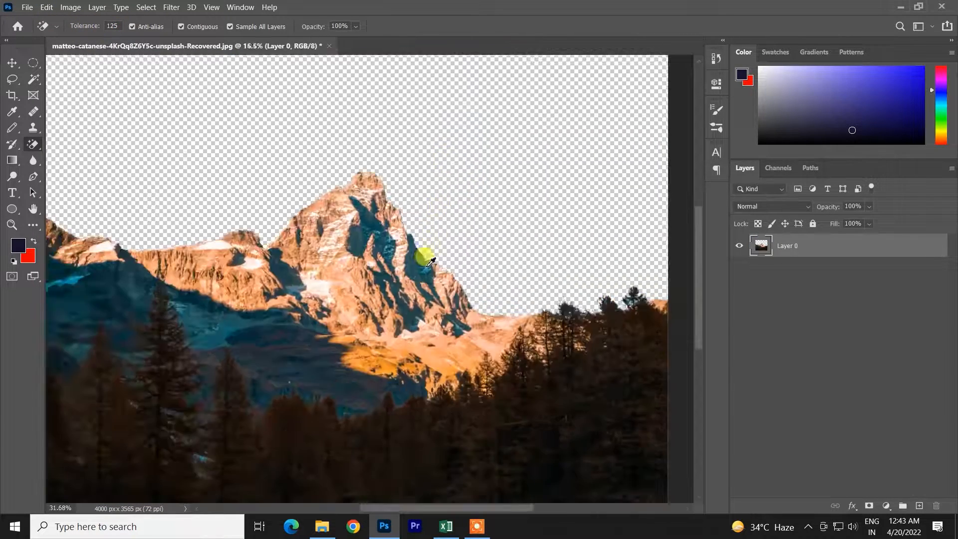
scroll(425, 256, up, 2)
scroll(426, 256, down, 7)
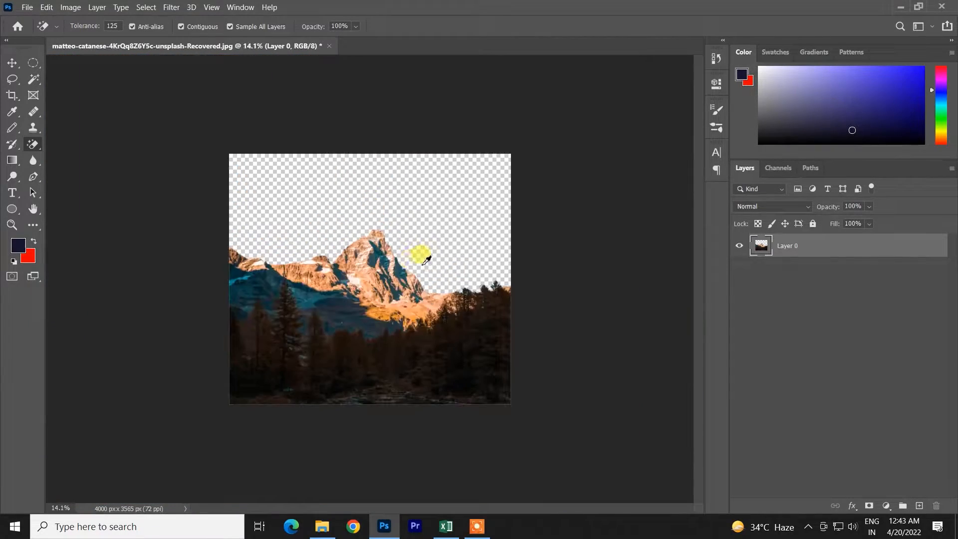
scroll(344, 262, down, 1)
scroll(342, 261, up, 3)
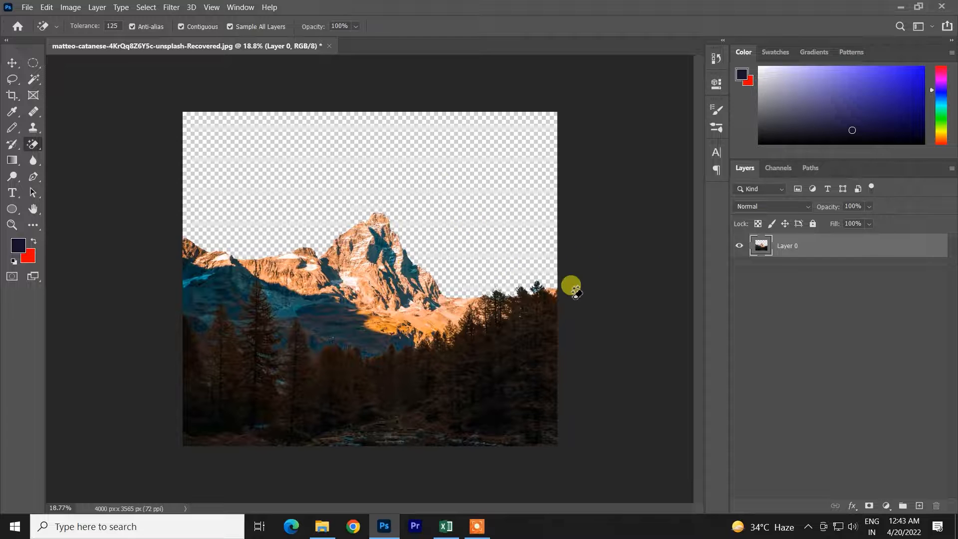
Get a cloudy blue sky picture from the Google Images results for "sky" in Chrome and paste it into the mountain document in Photoshop
click(896, 8)
click(892, 10)
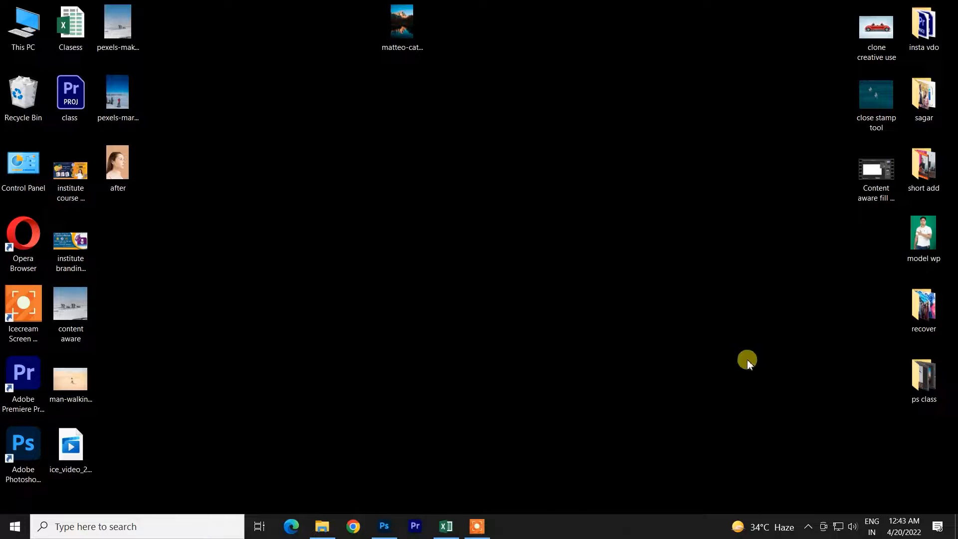
click(384, 525)
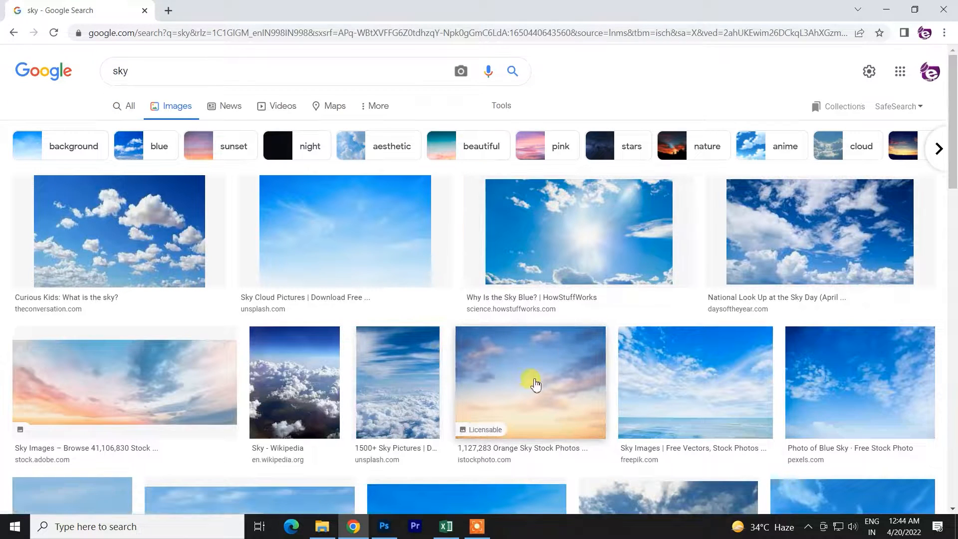
scroll(535, 384, down, 1)
click(388, 530)
key(ctrl+v)
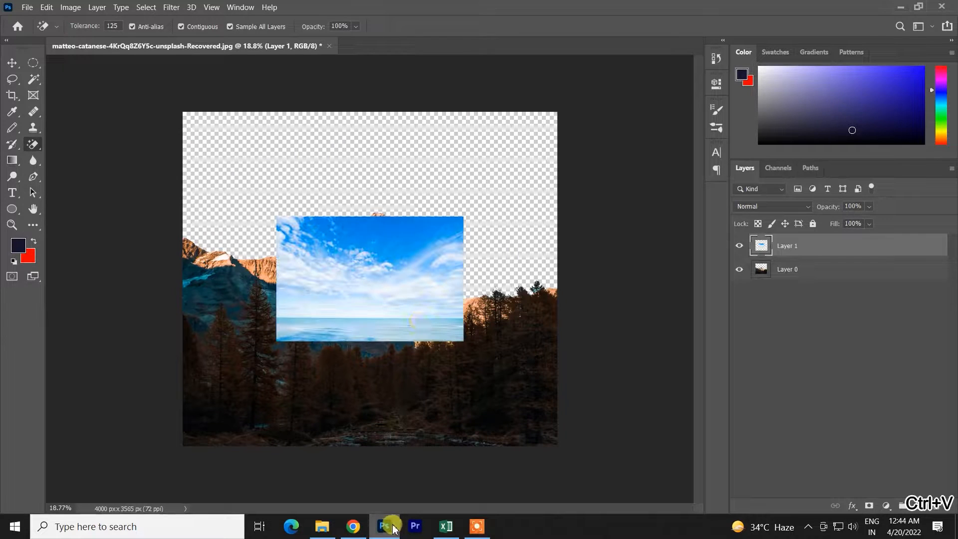
Scale the pasted sky to the photo's full width across the erased area and move its layer below the mountain layer
key(ctrl+t)
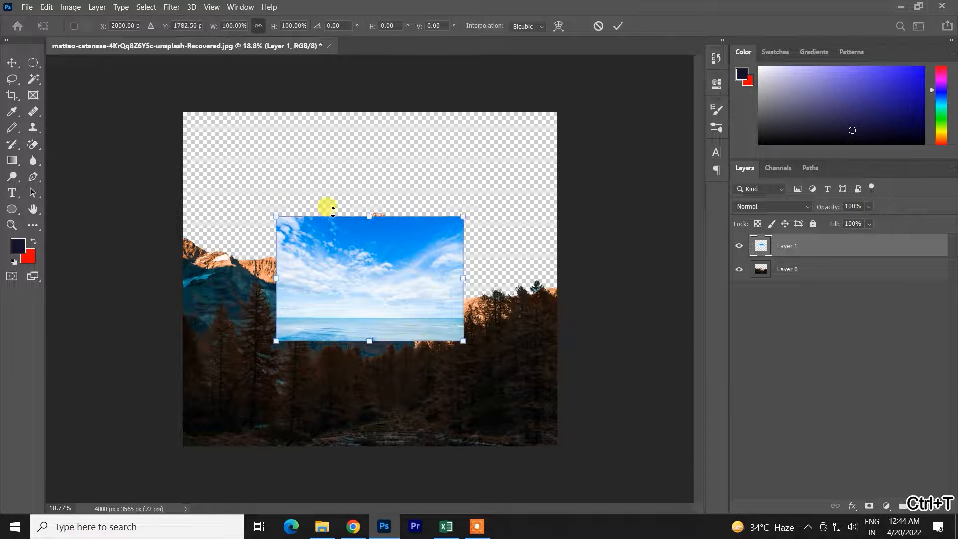
drag(463, 340, 458, 268)
click(621, 25)
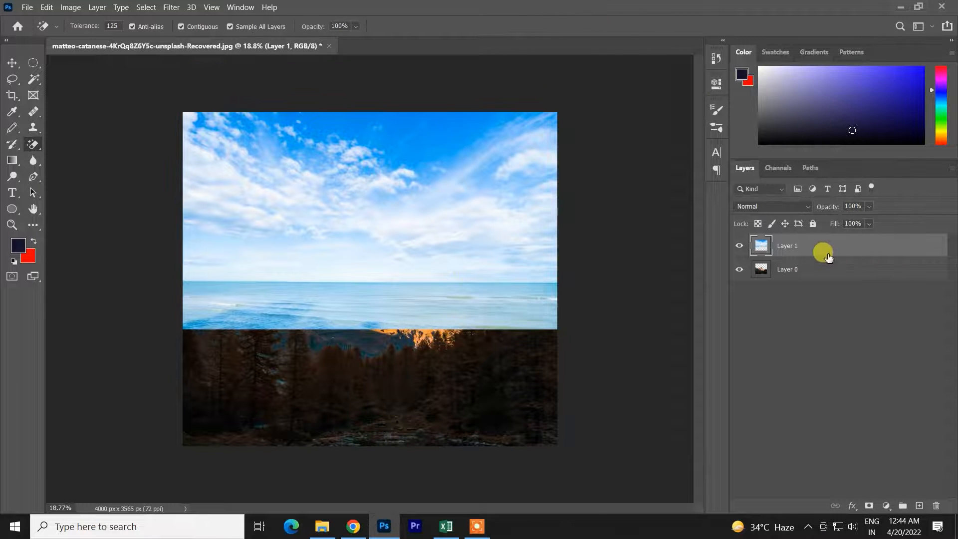
mouse_move(819, 252)
mouse_down()
mouse_move(819, 278)
mouse_move(780, 283)
mouse_up()
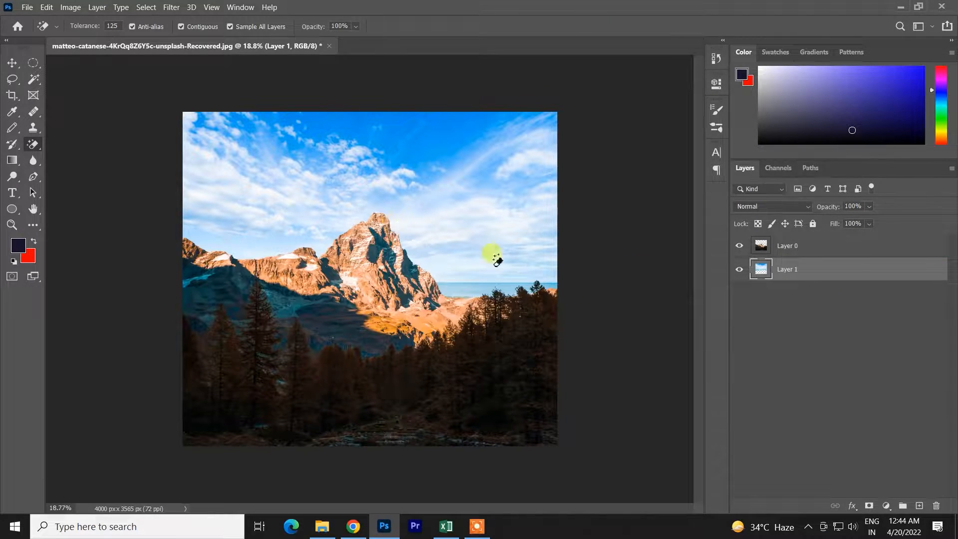
Fit the photo in view and undo the sky replacement and erasing back to the original locked Background layer
key(ctrl+0)
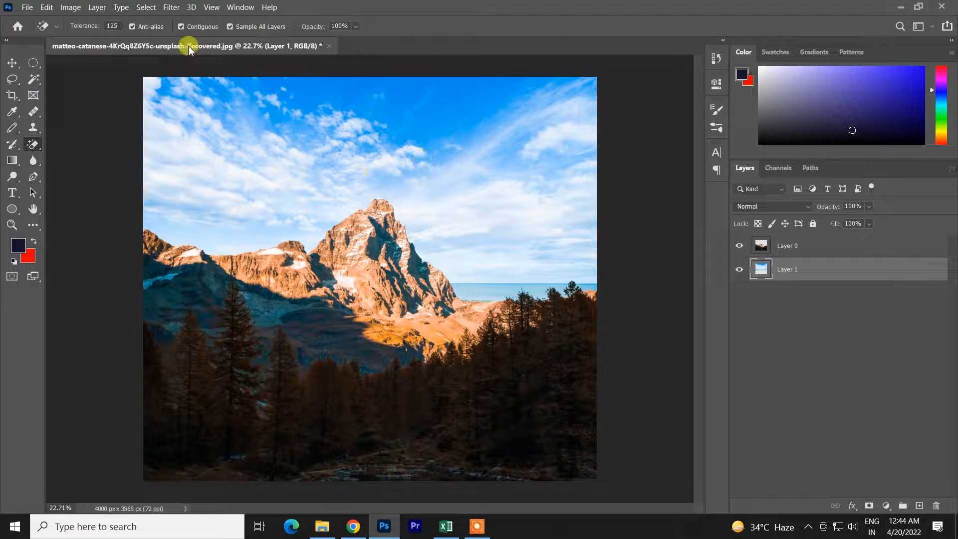
key(ctrl+z)
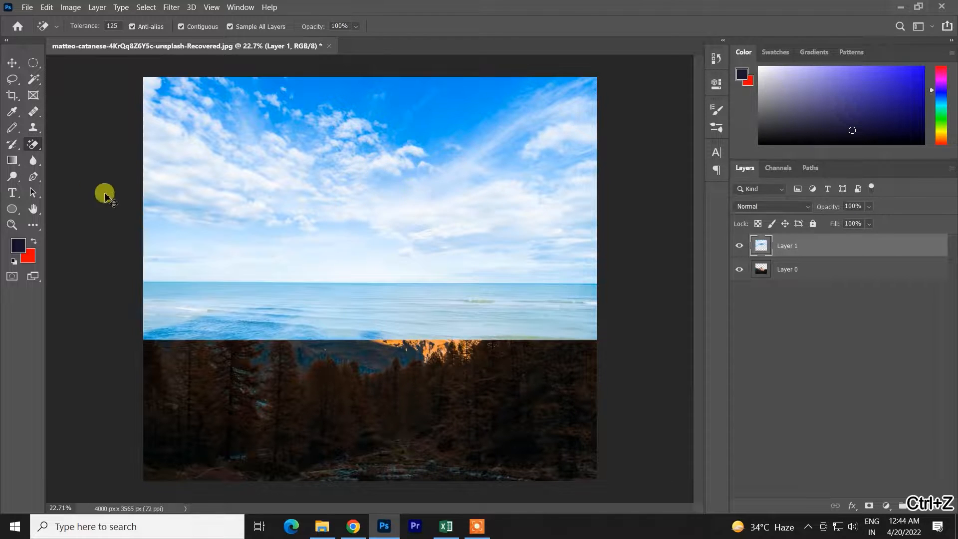
key(ctrl+z)
right_click(32, 144)
key(ctrl+z)
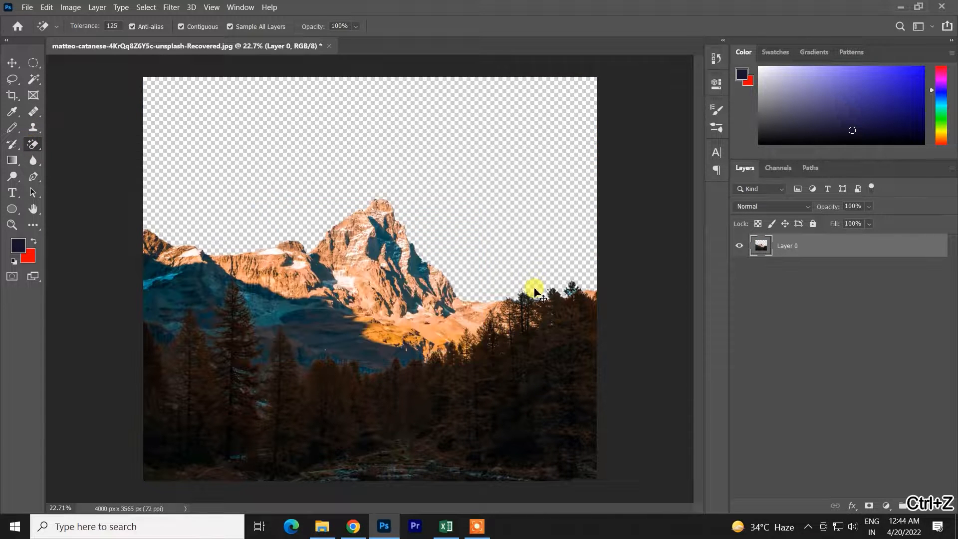
key(ctrl+z)
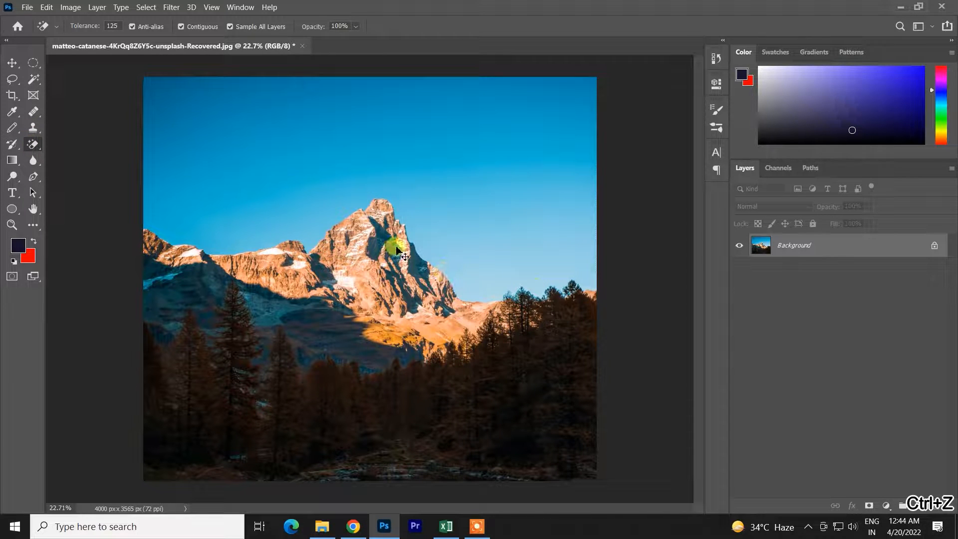
Switch to the Background Eraser tool and enlarge its brush to a size of 365
right_click(33, 144)
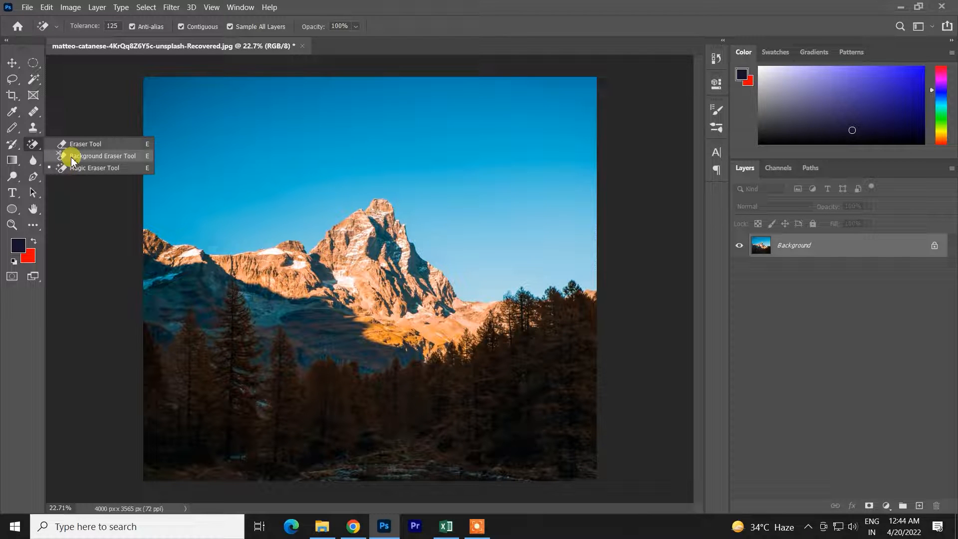
click(71, 156)
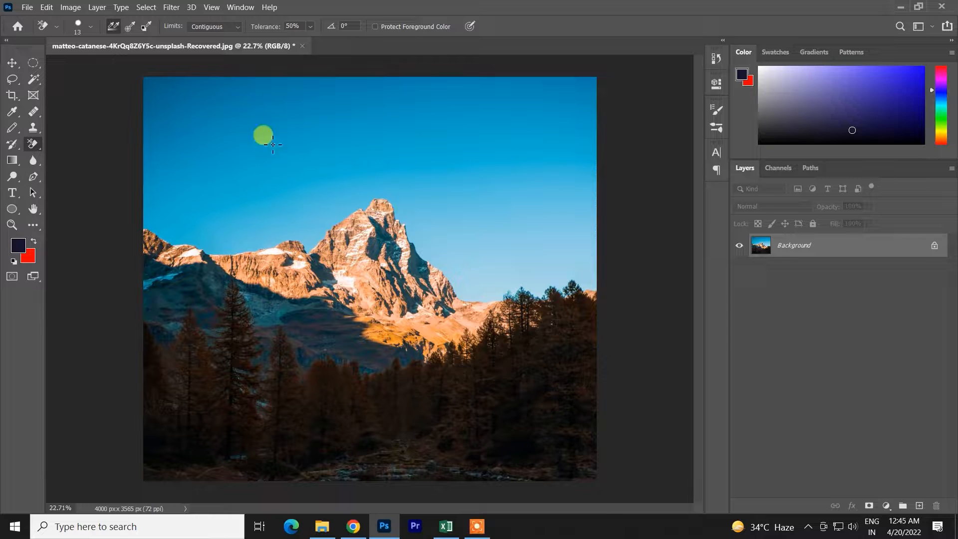
alt+right_click(226, 155)
drag(240, 159, 255, 164)
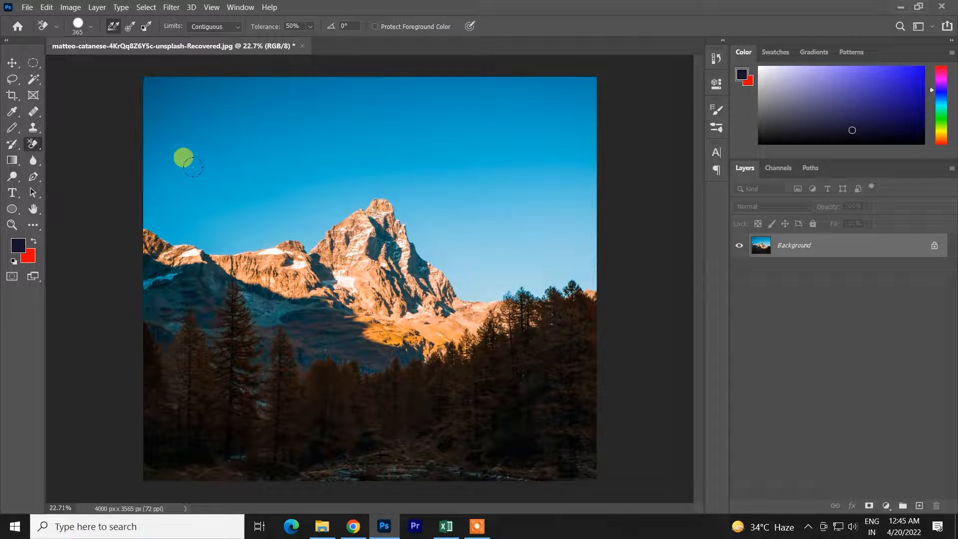
Try single dabs of the Background Eraser on the open sky above the left ridge and undo them
click(204, 178)
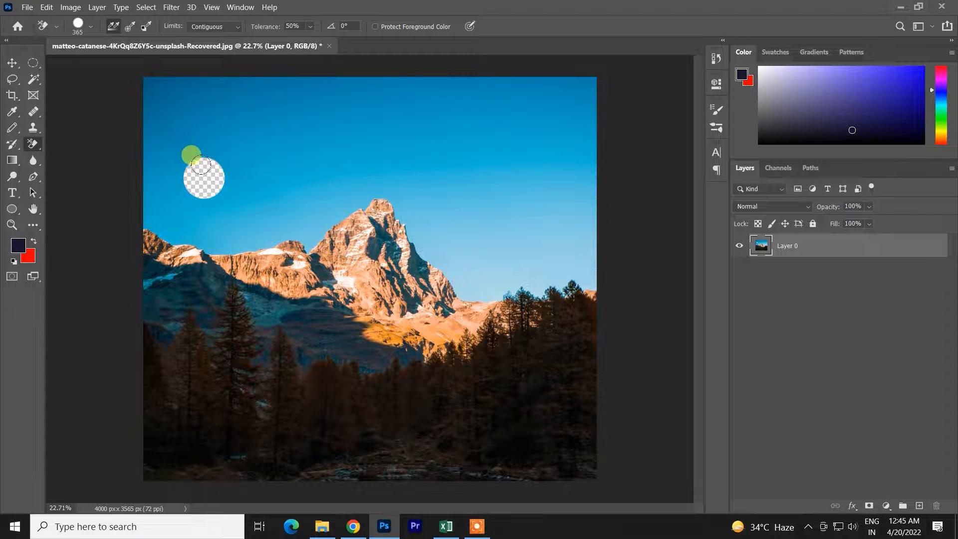
scroll(202, 160, up, 5)
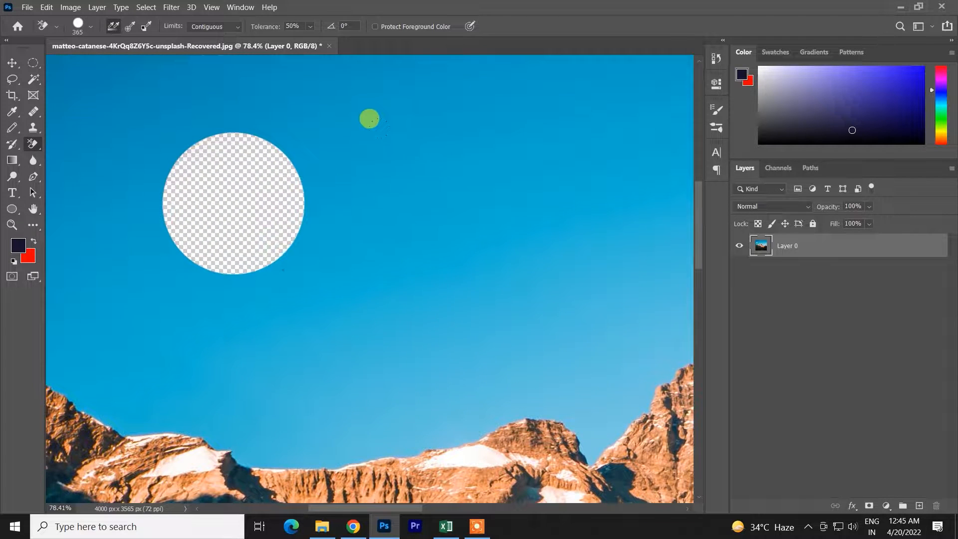
click(367, 120)
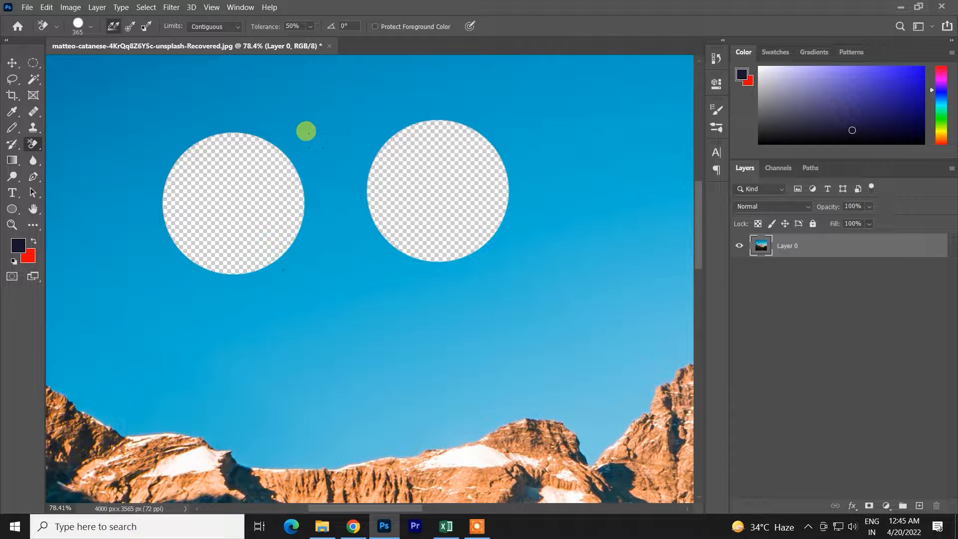
click(295, 135)
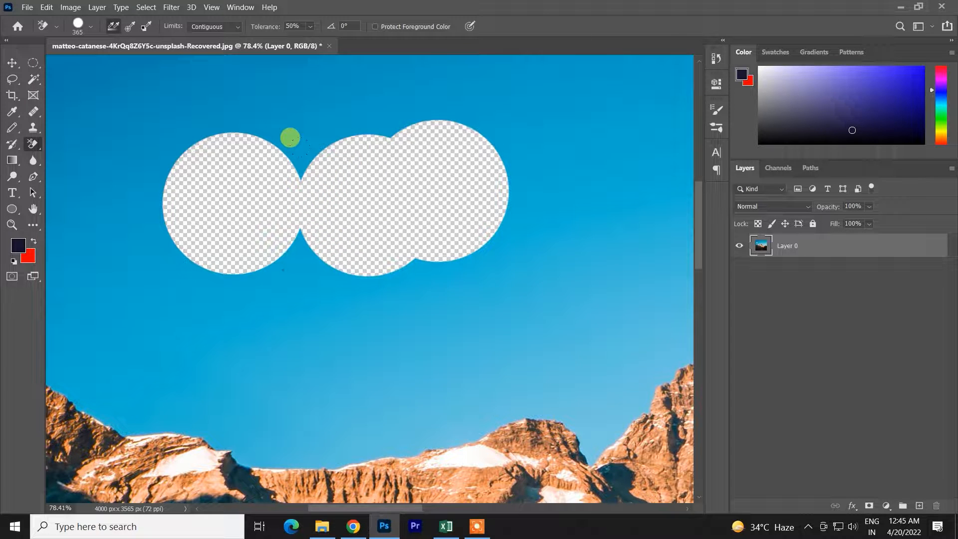
key(ctrl+z)
key(ctrl+z)
key(ctrl+z)
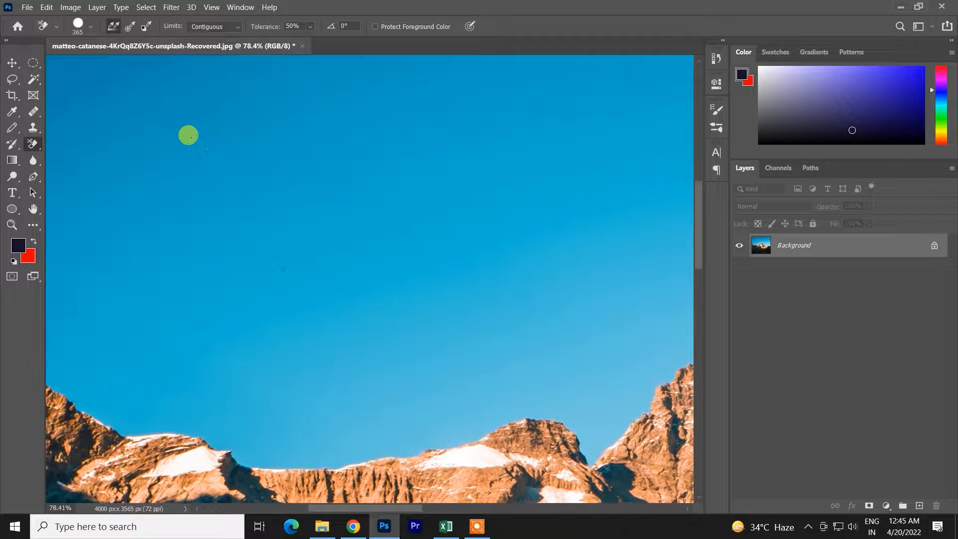
Try erasing a continuous band of open sky with the Background Eraser at 50% tolerance and undo the stroke
click(267, 204)
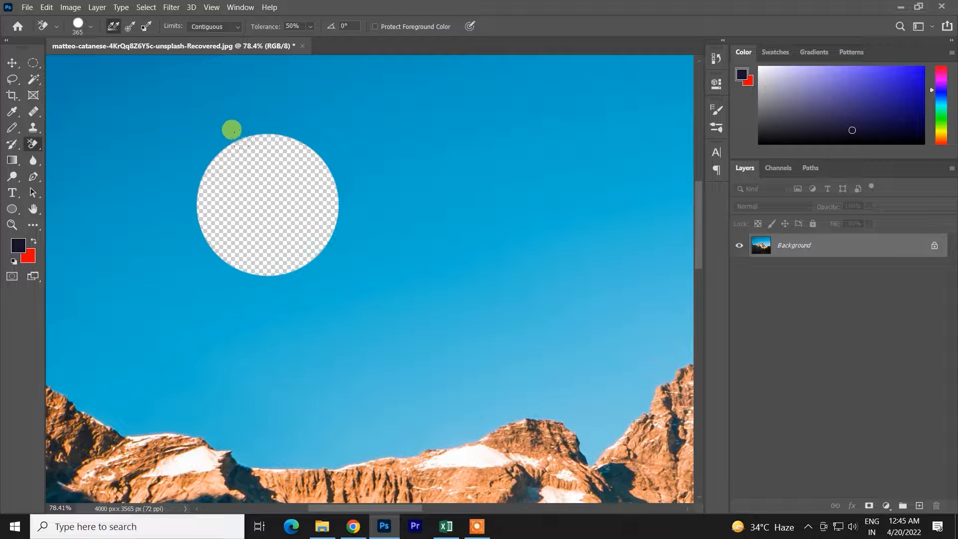
click(269, 133)
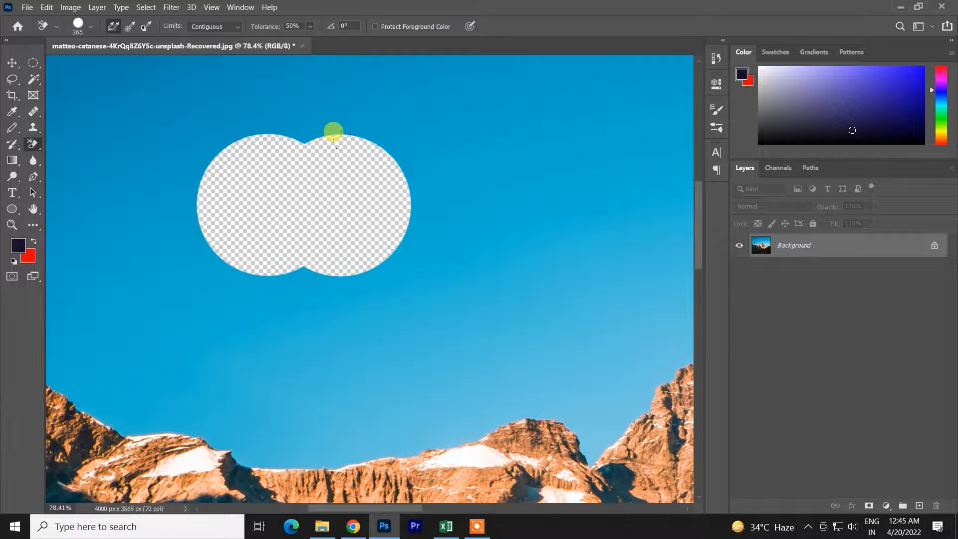
click(358, 131)
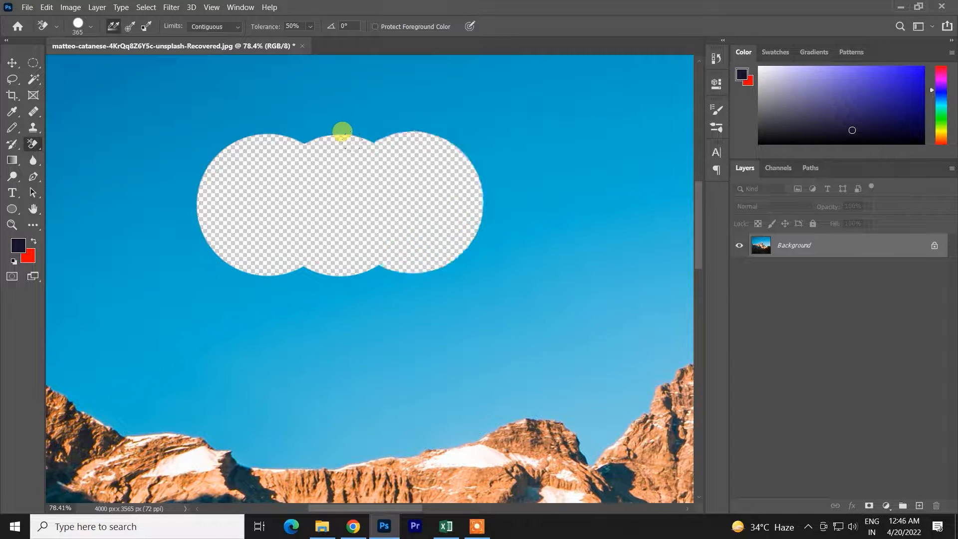
click(435, 136)
click(522, 152)
mouse_move(395, 212)
mouse_down()
mouse_move(182, 215)
mouse_move(162, 260)
mouse_move(167, 241)
mouse_up()
key(ctrl+z)
Erase the sky along the snowy ridge in the left part of the photo, keeping the brush centre on the blue
drag(235, 375, 290, 244)
scroll(260, 286, up, 5)
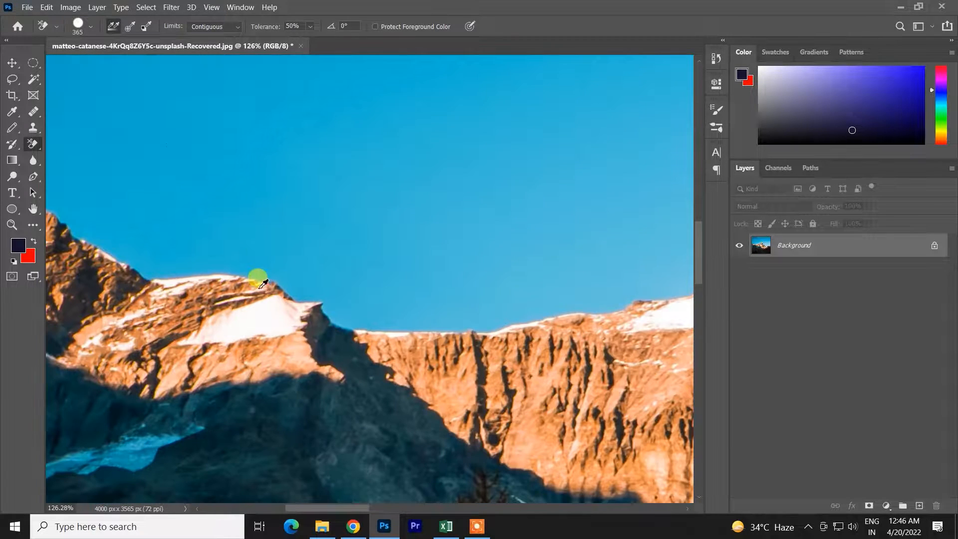
click(330, 147)
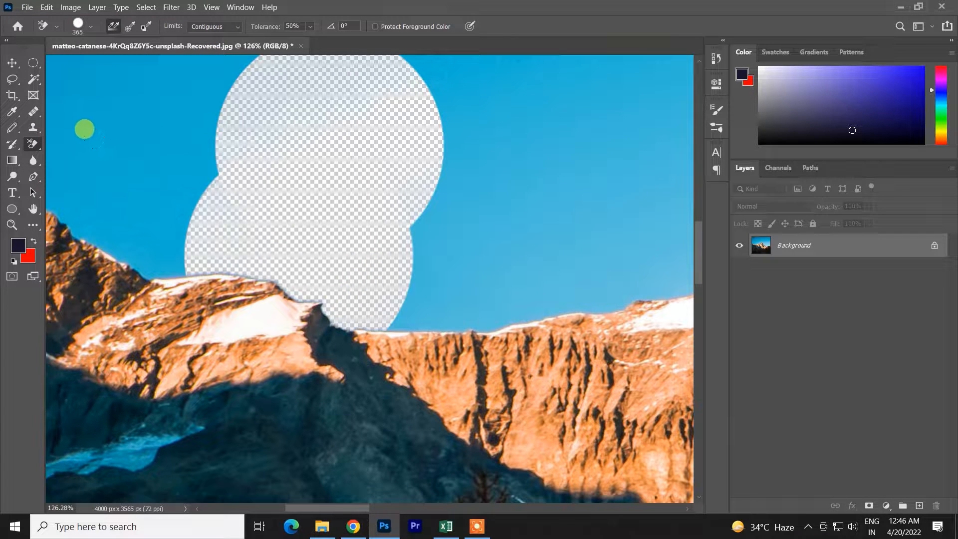
click(167, 252)
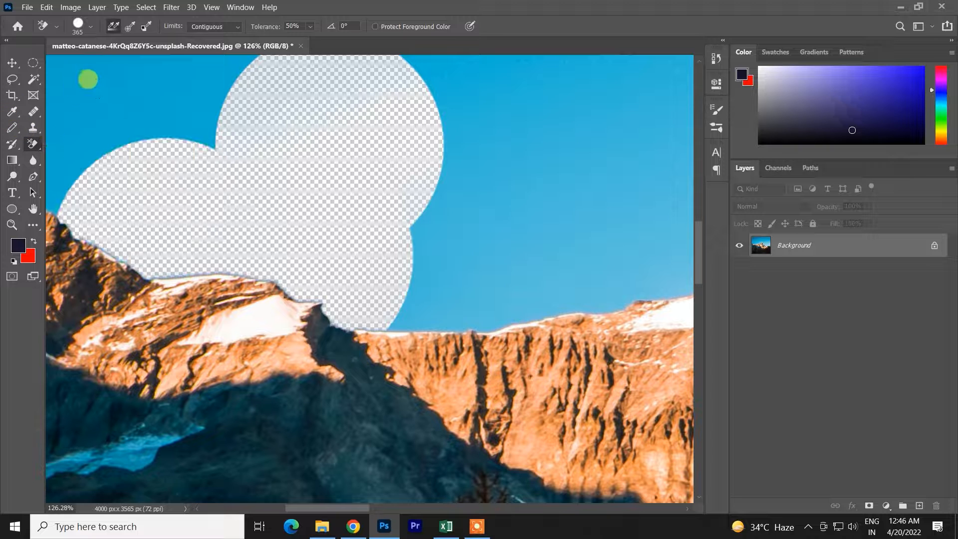
click(203, 135)
click(485, 183)
click(427, 293)
drag(309, 178, 350, 176)
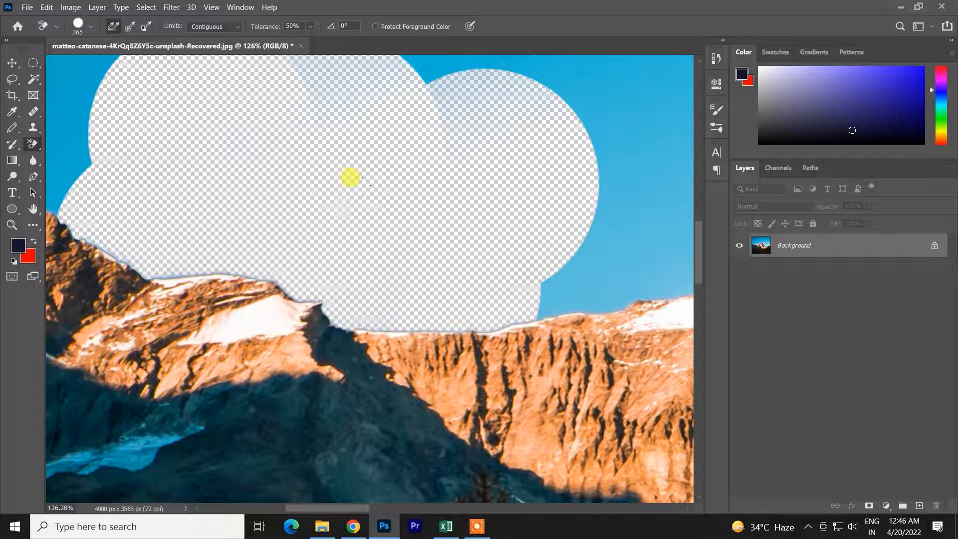
mouse_move(569, 278)
mouse_down()
mouse_move(587, 273)
mouse_move(621, 136)
mouse_up()
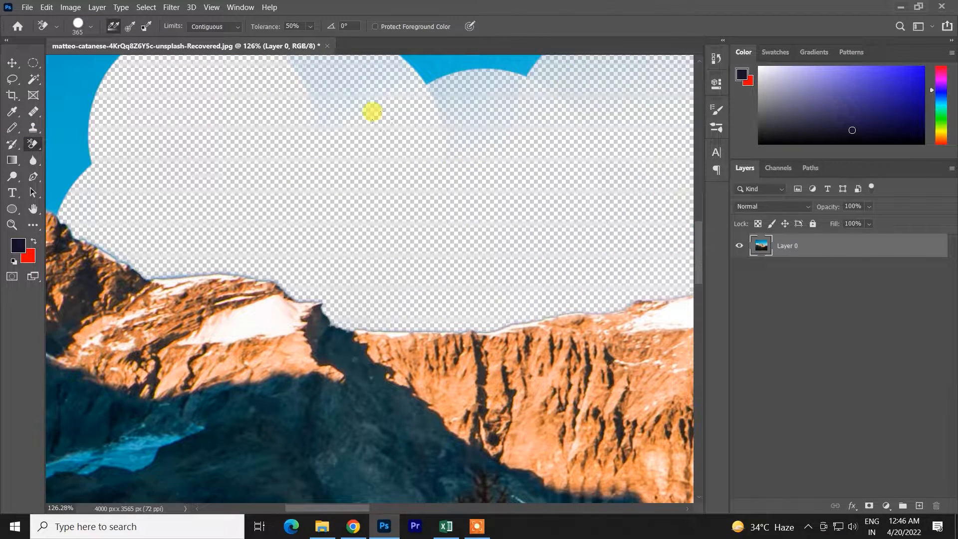
Extend the erased band of sky along the ridge to the foot of the main peak
drag(479, 229, 216, 249)
click(273, 185)
mouse_move(338, 173)
mouse_down()
mouse_move(484, 145)
mouse_move(454, 133)
mouse_up()
scroll(458, 234, down, 3)
scroll(453, 231, down, 3)
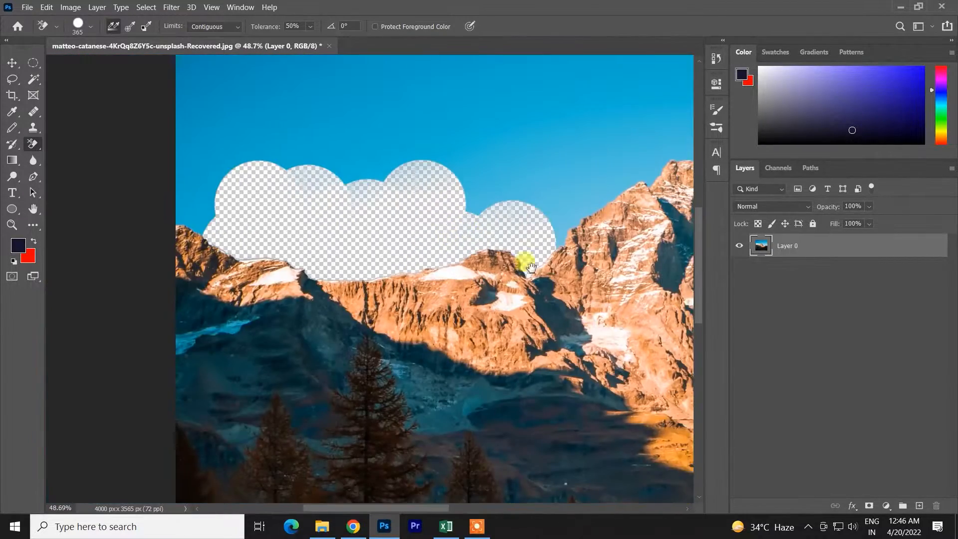
Erase the sky along the main peak's left slope up to and over the summit
drag(525, 261, 264, 299)
scroll(298, 212, up, 4)
click(223, 212)
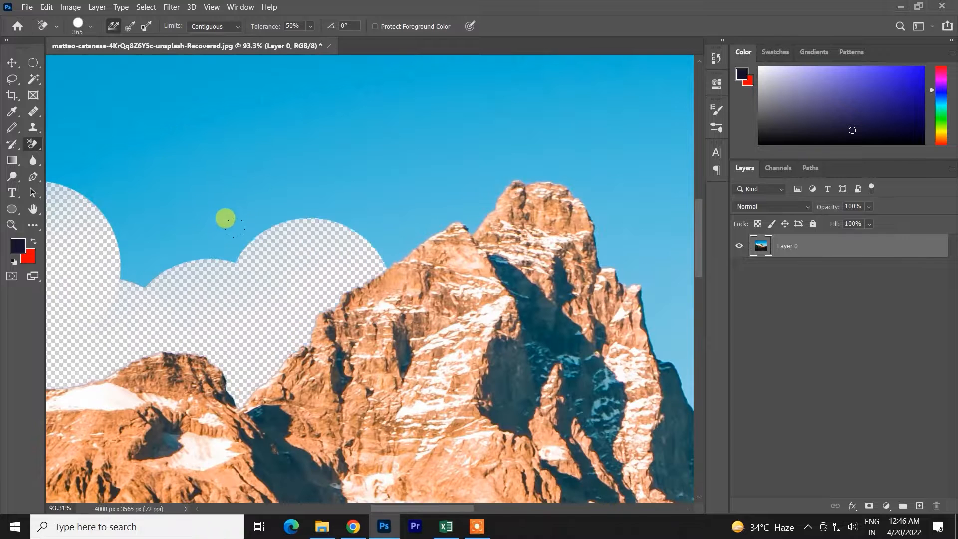
click(307, 165)
click(398, 113)
click(508, 104)
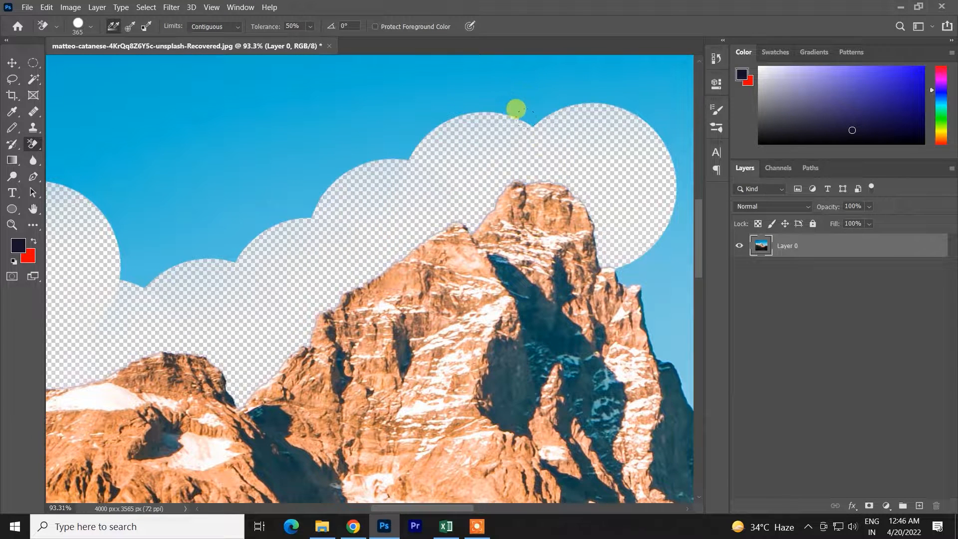
Erase the sky down the peak's right slope and undo the erasing that cut into the rock
click(550, 185)
drag(598, 288, 127, 207)
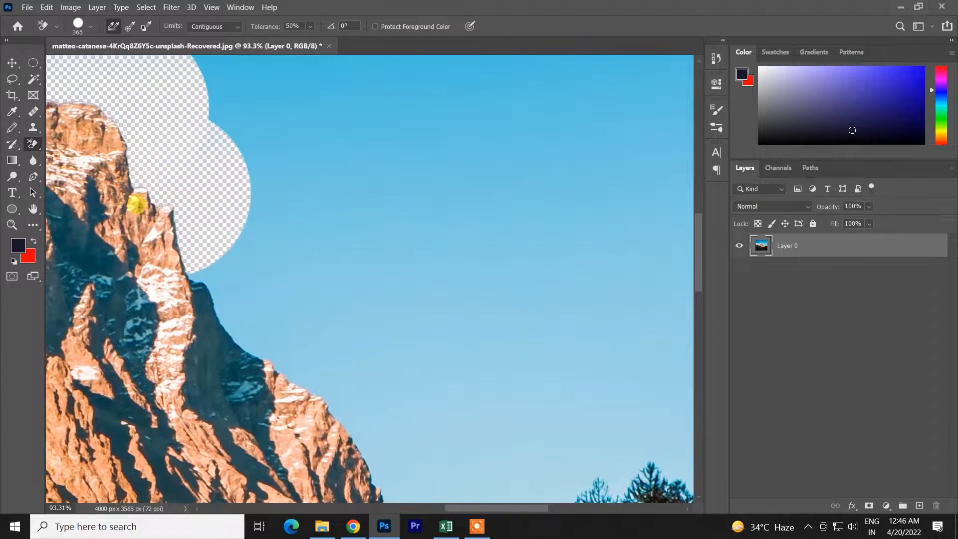
click(219, 287)
click(305, 365)
drag(351, 384, 375, 271)
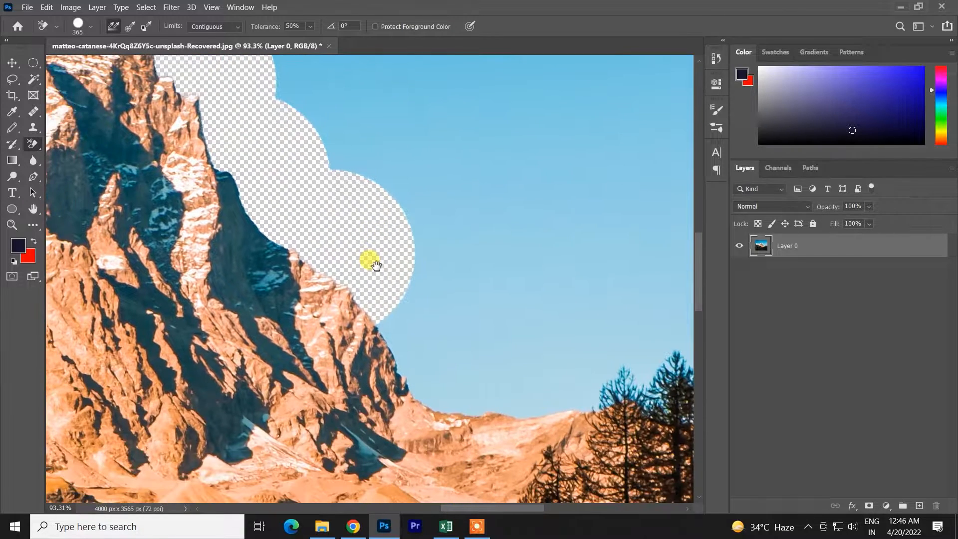
click(399, 357)
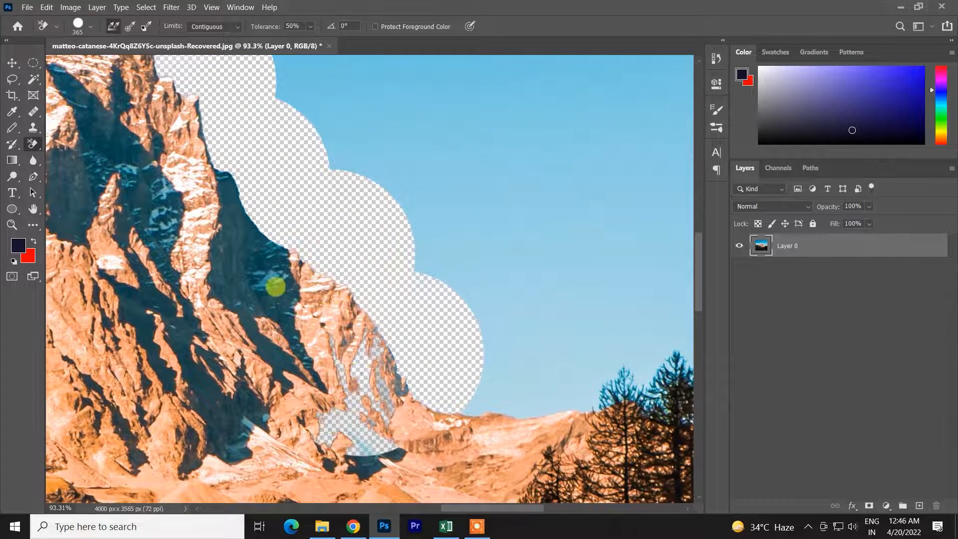
key(ctrl+z)
Erase the sky above the low ridge and treetops from the peak's foot to the photo's right edge
drag(434, 387, 366, 275)
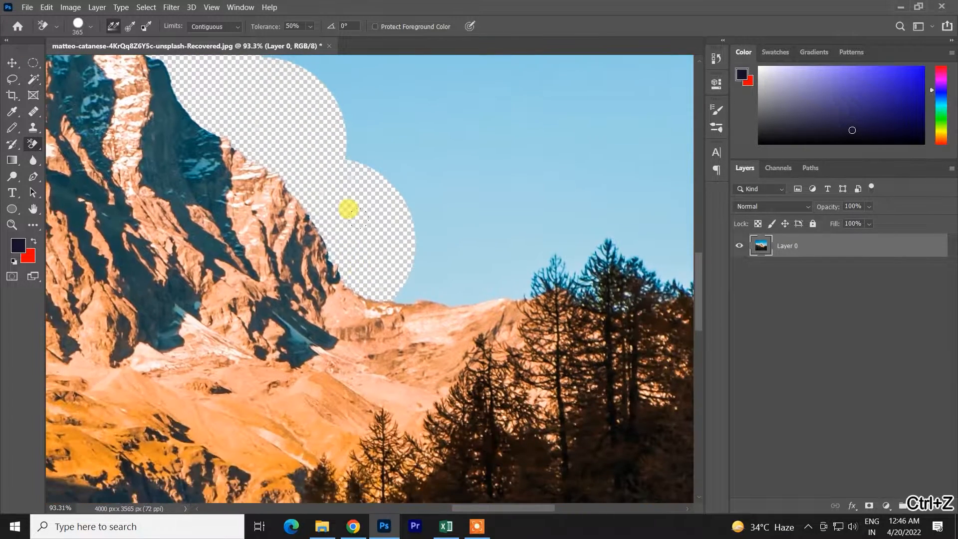
click(434, 293)
click(536, 257)
drag(536, 257, 424, 249)
click(524, 234)
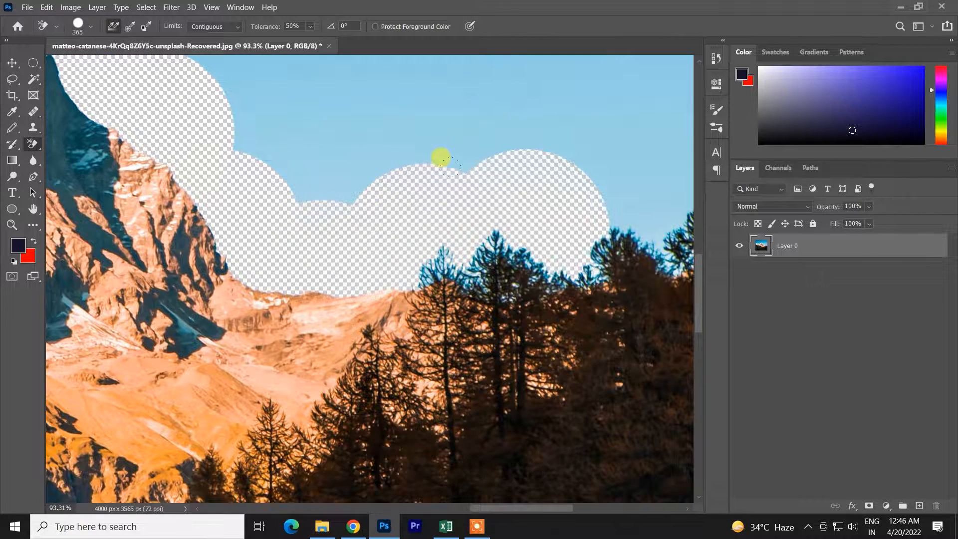
drag(497, 279, 282, 303)
click(436, 254)
click(455, 170)
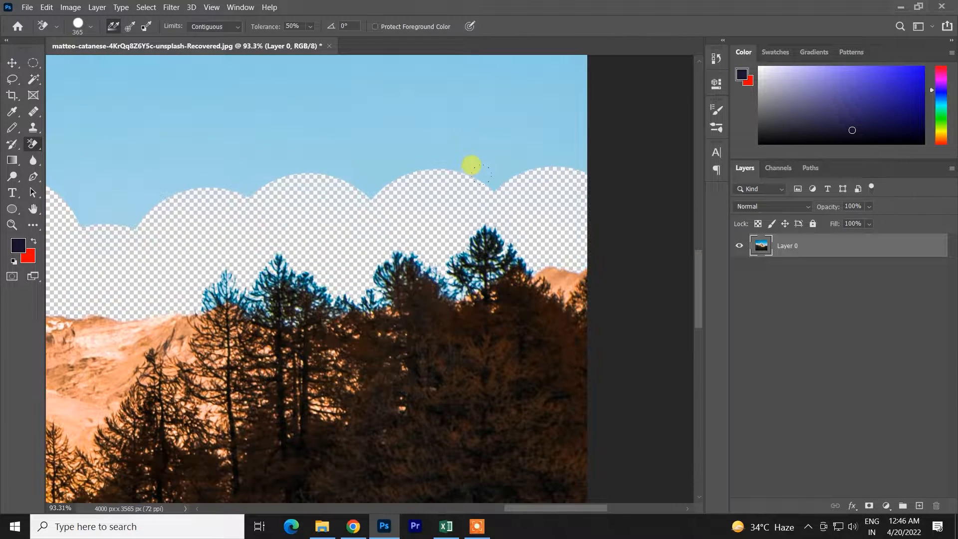
Widen the erased area above the treetops with a second row of sky, working back toward the peak
click(451, 62)
click(345, 63)
click(240, 71)
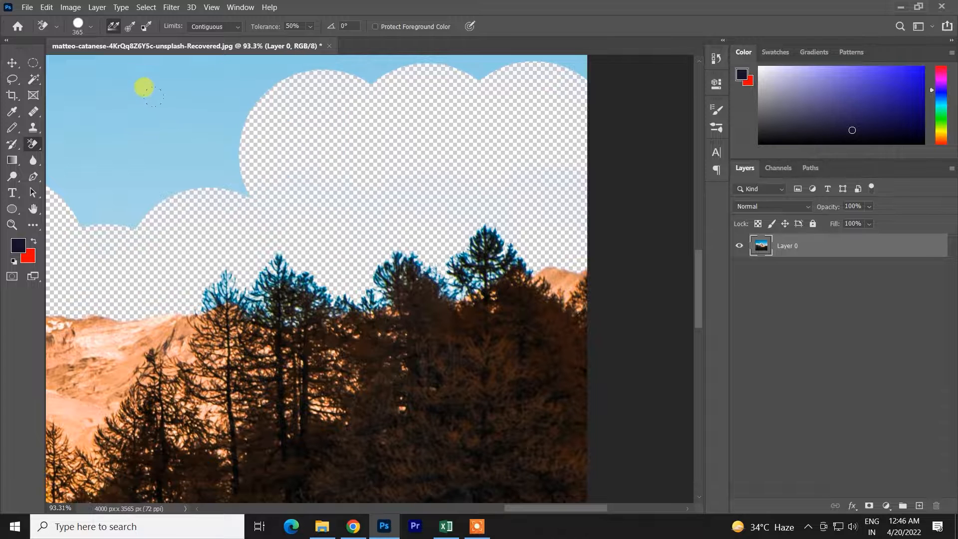
click(107, 90)
drag(203, 177, 462, 214)
click(214, 116)
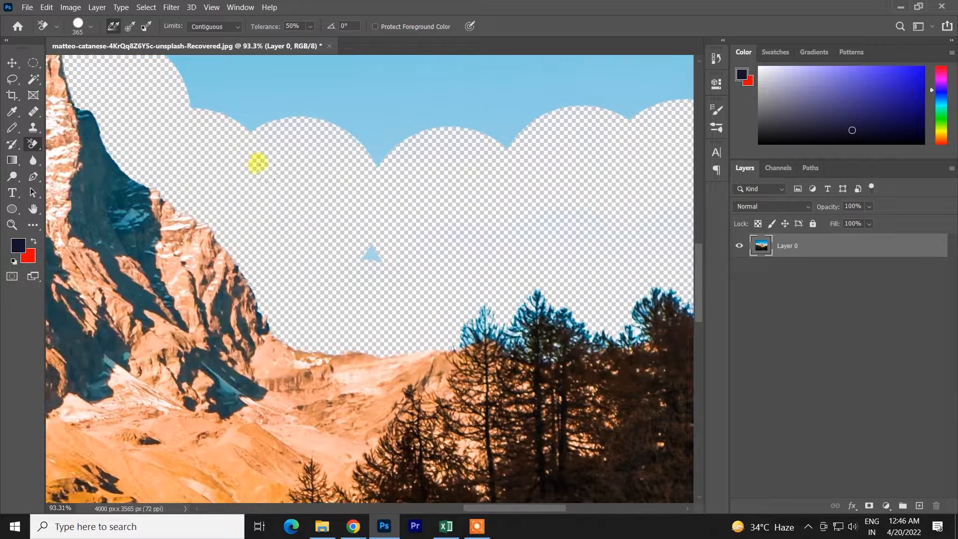
Erase a further row of sky higher up, from the peak's right slope to the photo's right edge
scroll(282, 172, down, 5)
click(266, 134)
click(216, 81)
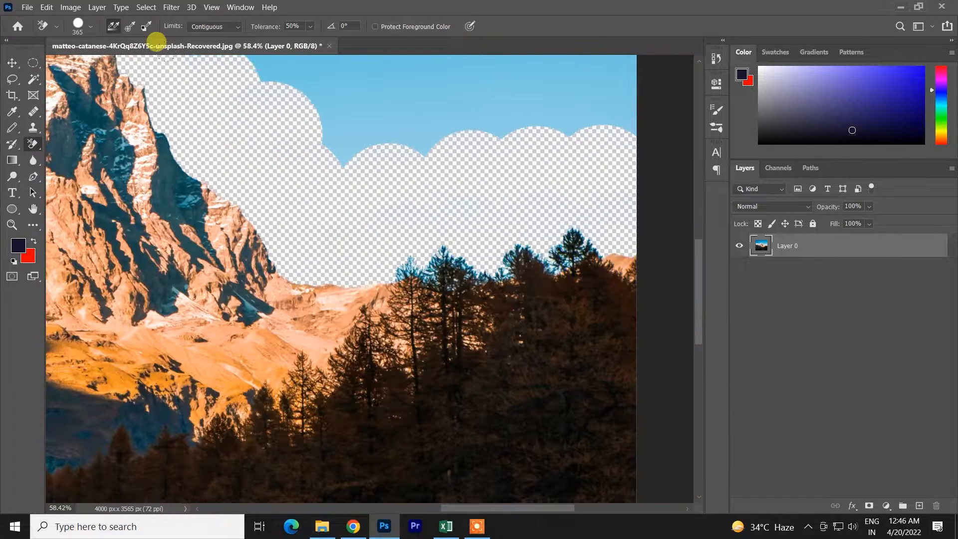
click(305, 79)
click(370, 74)
click(443, 71)
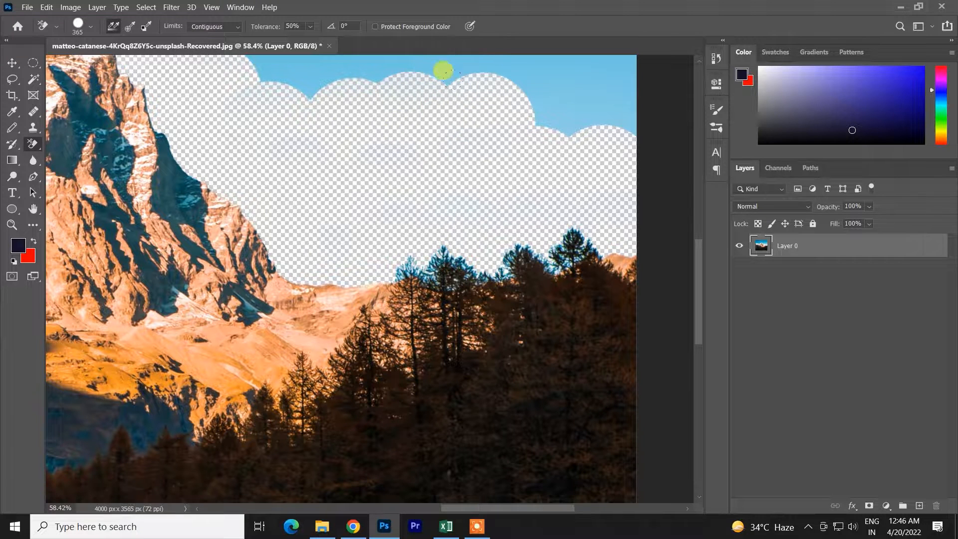
click(502, 64)
click(566, 62)
Erase more sky above the dip between the left ridge and the main peak
scroll(284, 156, down, 10)
scroll(300, 169, up, 4)
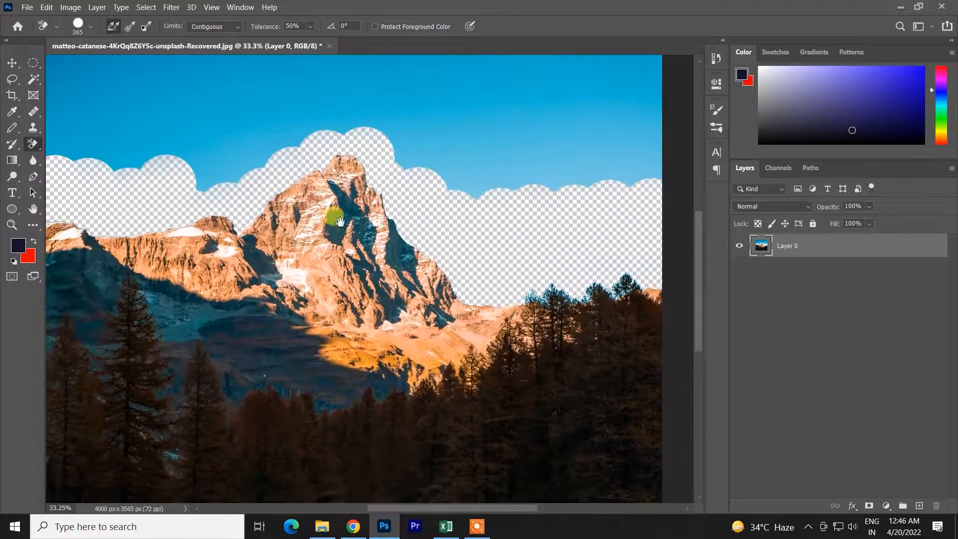
click(243, 144)
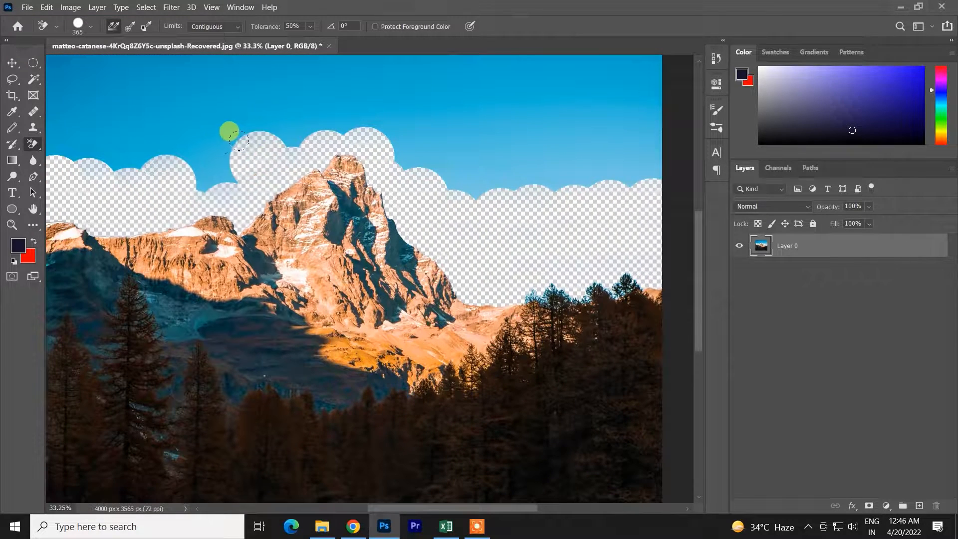
click(206, 155)
Erase a higher row of sky from the photo's left edge along the ridge toward the main peak
scroll(186, 175, down, 4)
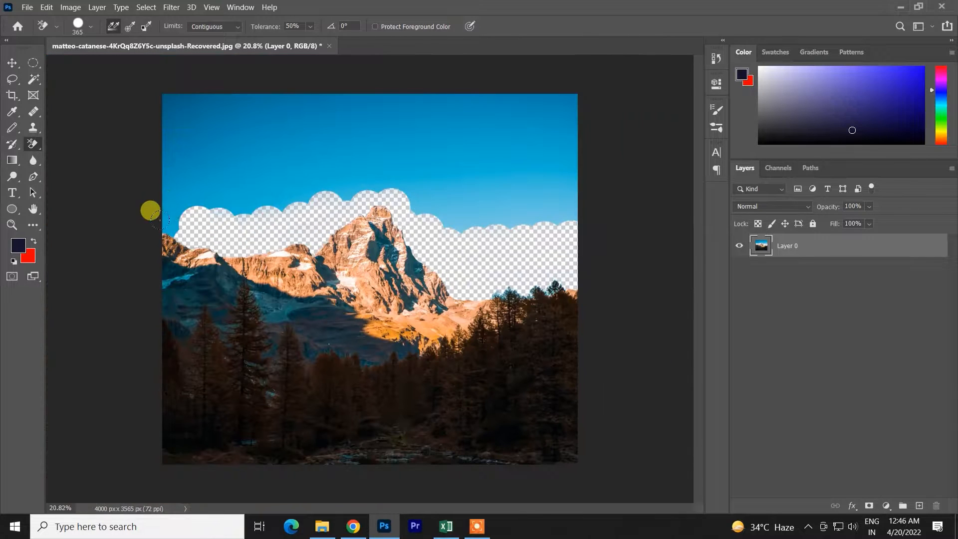
scroll(160, 214, up, 2)
scroll(177, 223, up, 1)
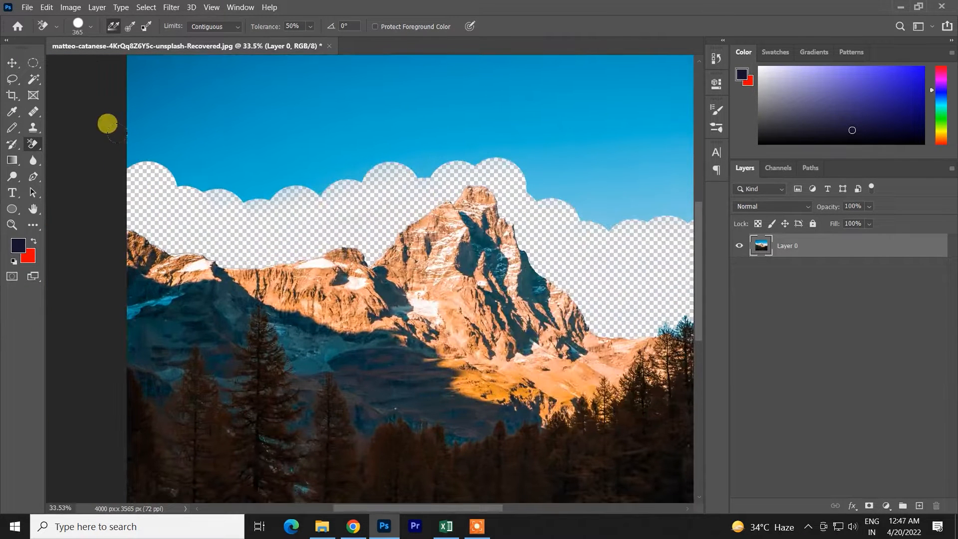
click(148, 158)
click(167, 135)
click(210, 154)
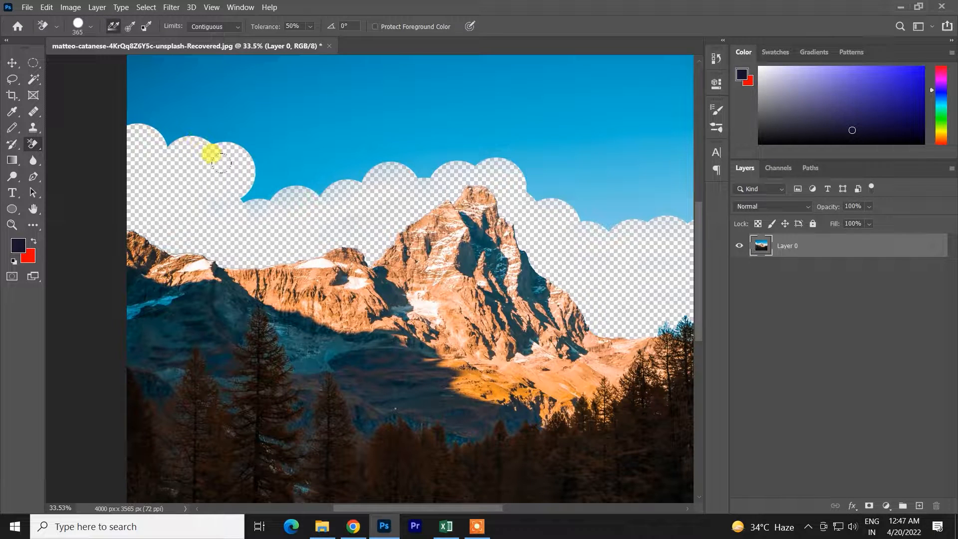
click(254, 151)
click(285, 146)
click(316, 144)
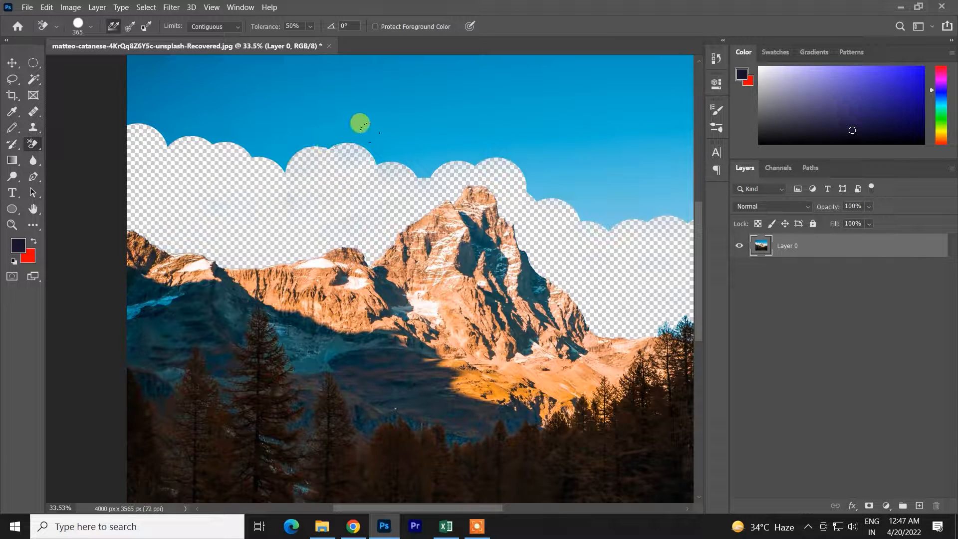
Continue the higher row of erased sky over the summit and down along the peak's right slope
click(360, 122)
click(415, 125)
click(382, 134)
click(445, 125)
click(530, 138)
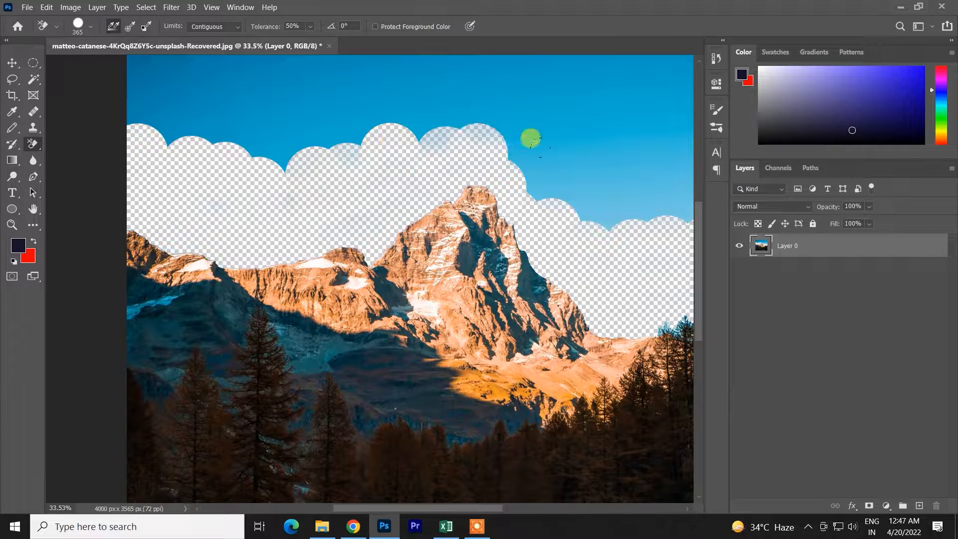
click(487, 131)
click(546, 172)
click(584, 190)
click(618, 207)
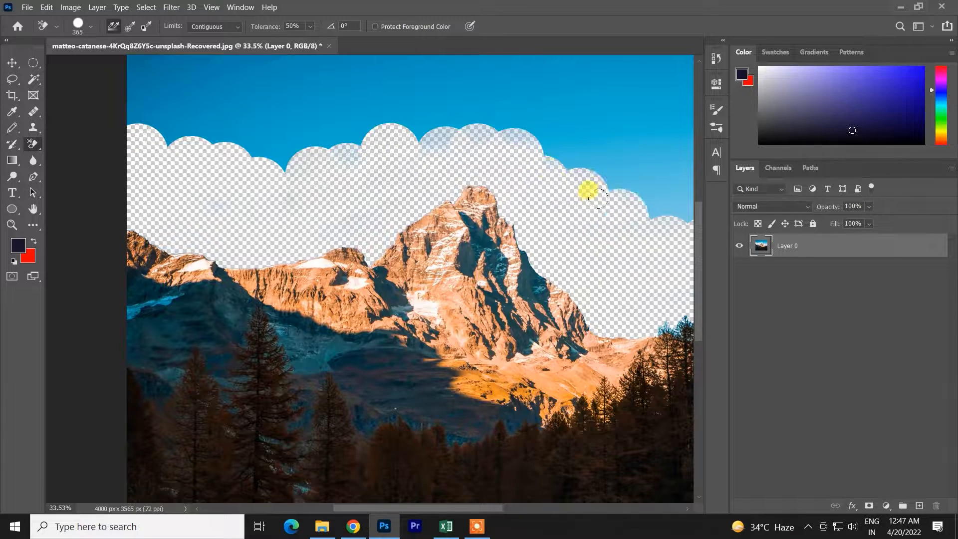
Enlarge the eraser brush to 1167 px and erase the remaining sky up to the photo's upper edge
click(458, 208)
scroll(364, 246, up, 5)
scroll(368, 246, down, 10)
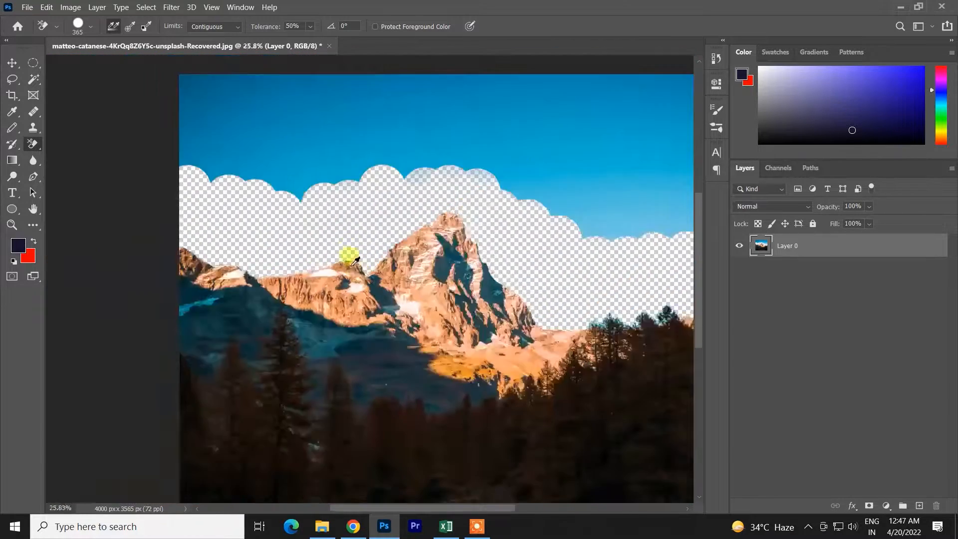
mouse_move(273, 172)
mouse_down()
mouse_move(201, 147)
mouse_move(207, 139)
mouse_move(431, 140)
mouse_move(453, 146)
mouse_move(461, 176)
mouse_move(471, 131)
mouse_move(470, 177)
mouse_move(450, 199)
mouse_move(412, 196)
mouse_move(402, 174)
mouse_up()
Paste the cloudy sky picture, enlarged to the photo's full width, on a layer beneath the mountain layer
key(ctrl+v)
key(ctrl+t)
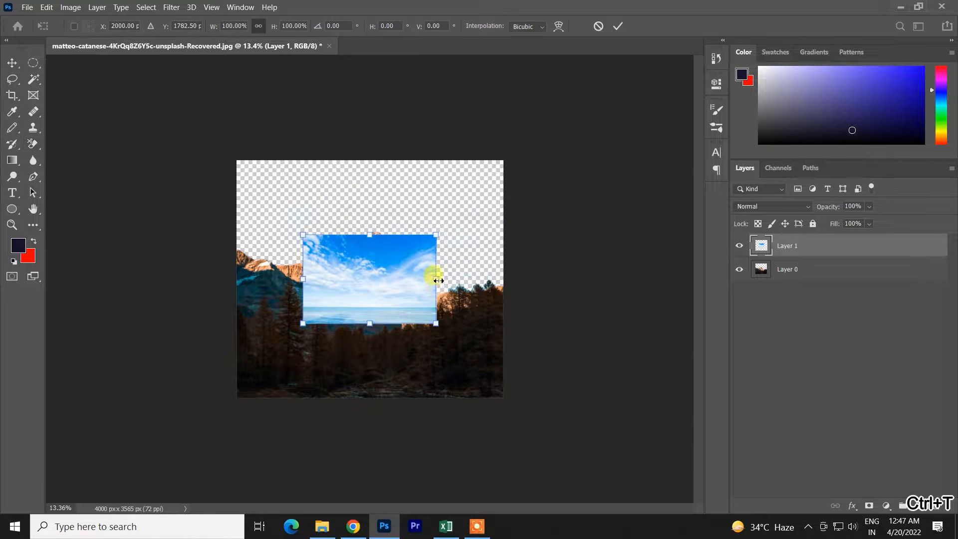
mouse_move(438, 280)
mouse_down()
mouse_move(494, 269)
mouse_move(517, 277)
mouse_move(438, 252)
mouse_up()
click(617, 26)
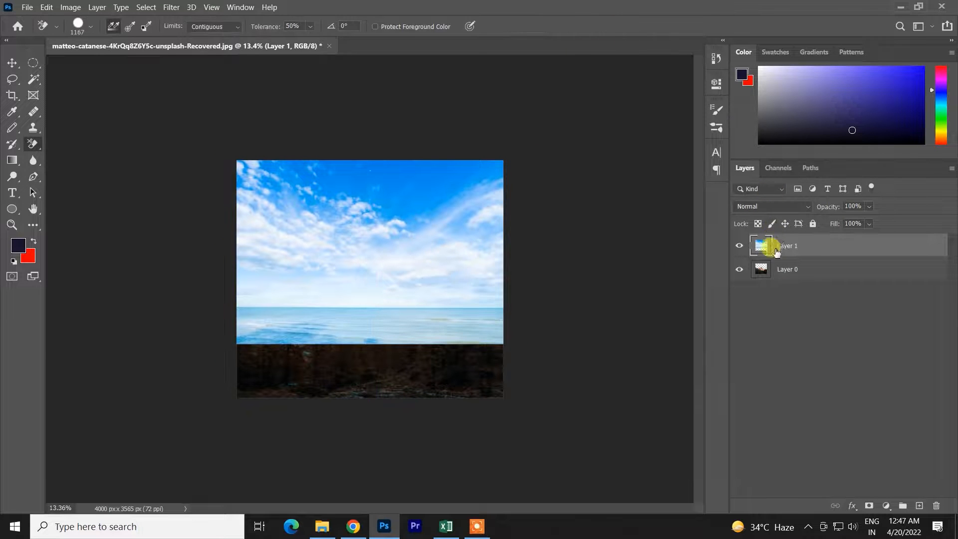
drag(776, 251, 754, 284)
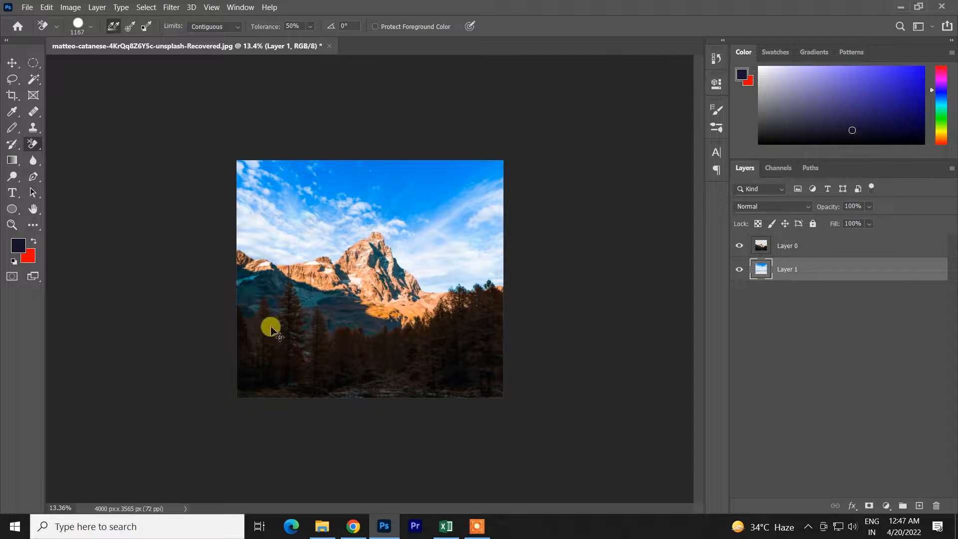
Undo the reordering, scaling and pasting of the cloudy sky layer
key(ctrl+z)
key(ctrl+z)
key(ctrl+z)
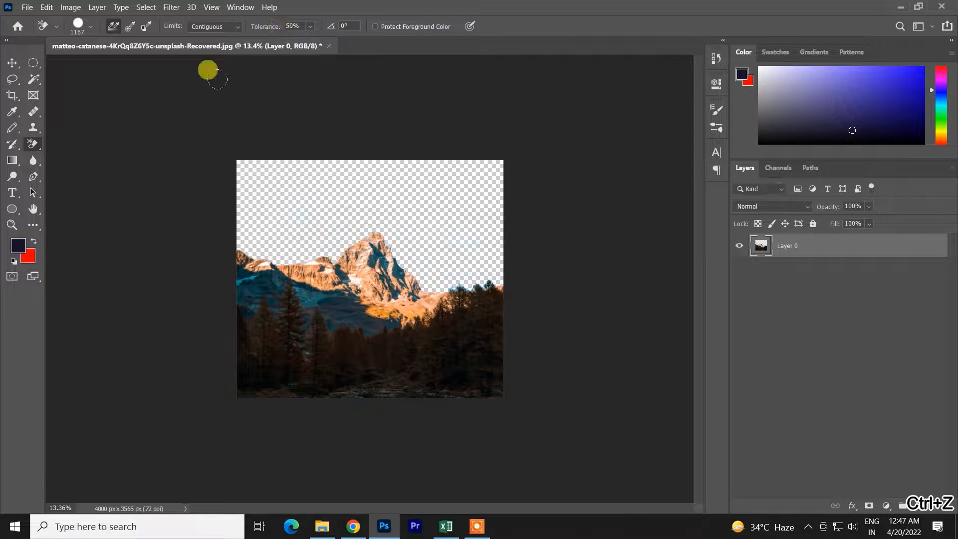
click(214, 27)
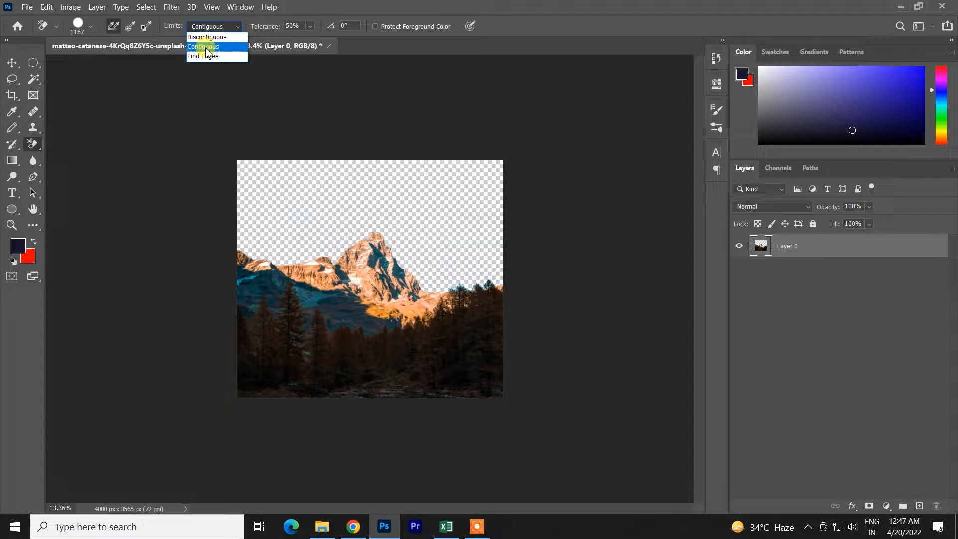
click(250, 31)
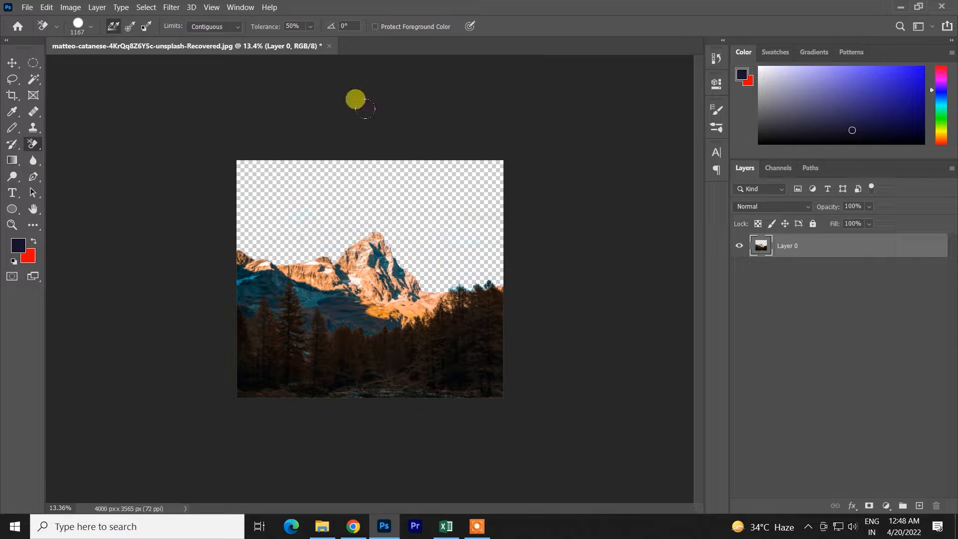
Undo and redo the sky erasing to compare the photo before and after the removal
key(ctrl+z)
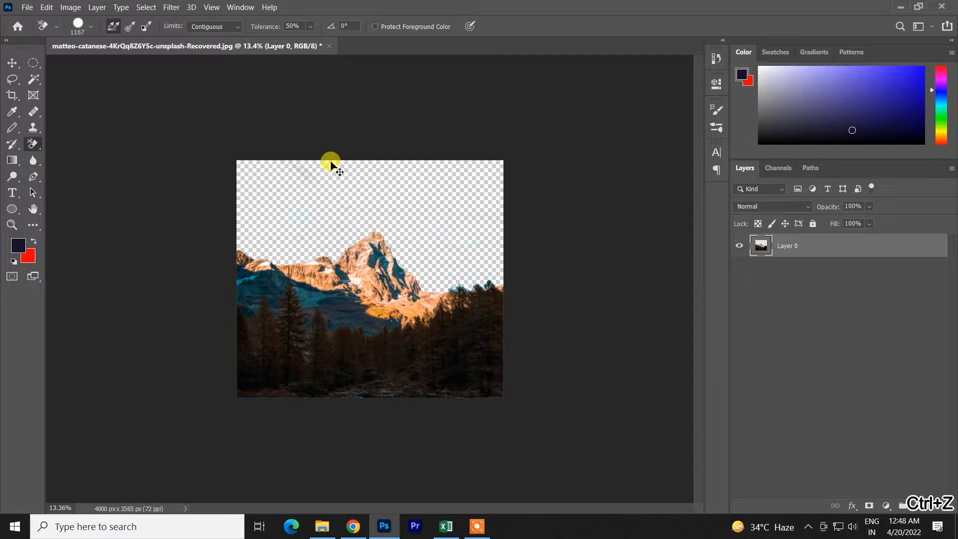
key(ctrl+z)
key(ctrl+shift+z)
key(ctrl+shift+z)
key(ctrl+shift+z)
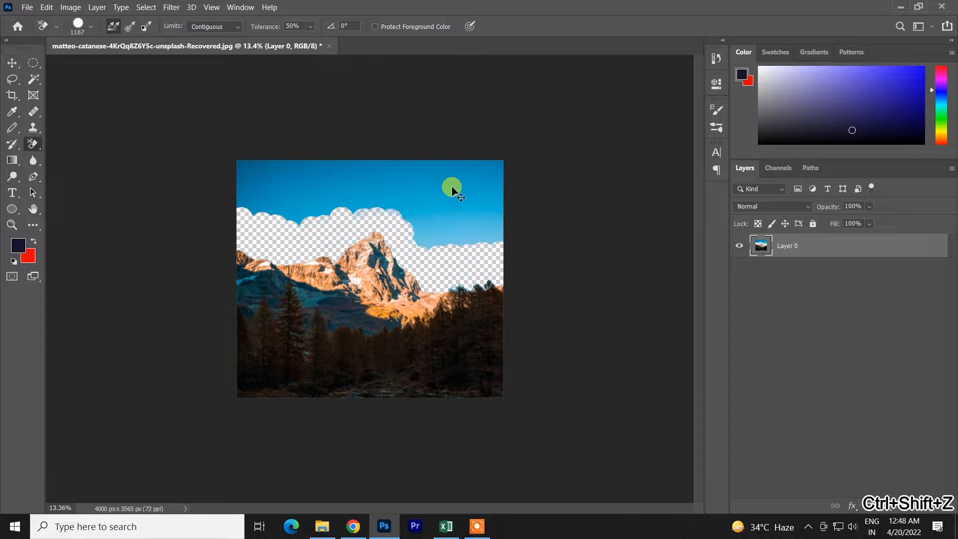
key(ctrl+shift+z)
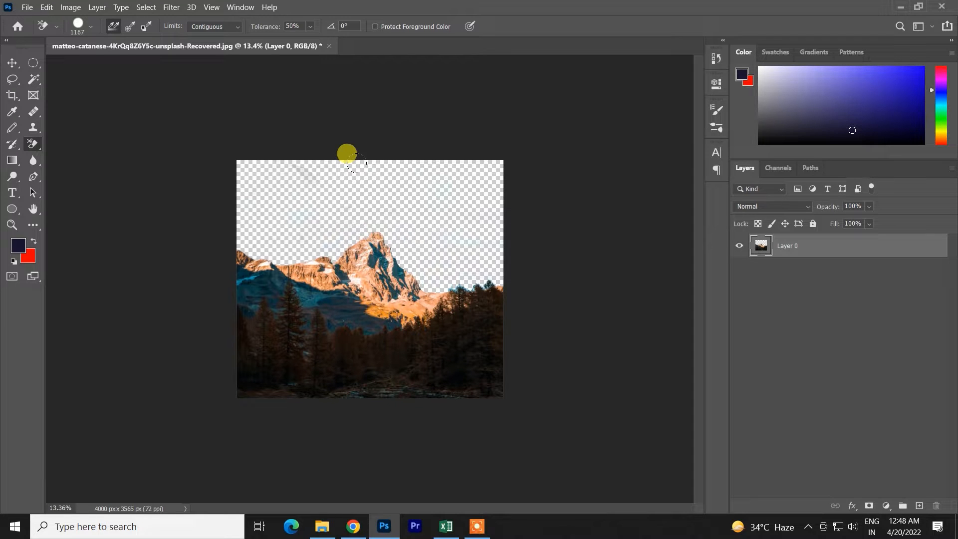
drag(32, 80, 80, 93)
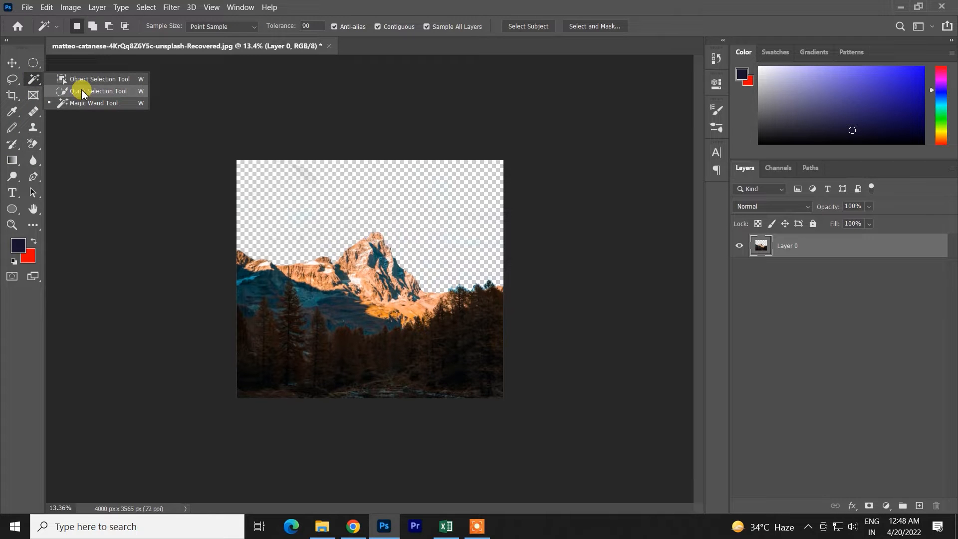
click(33, 144)
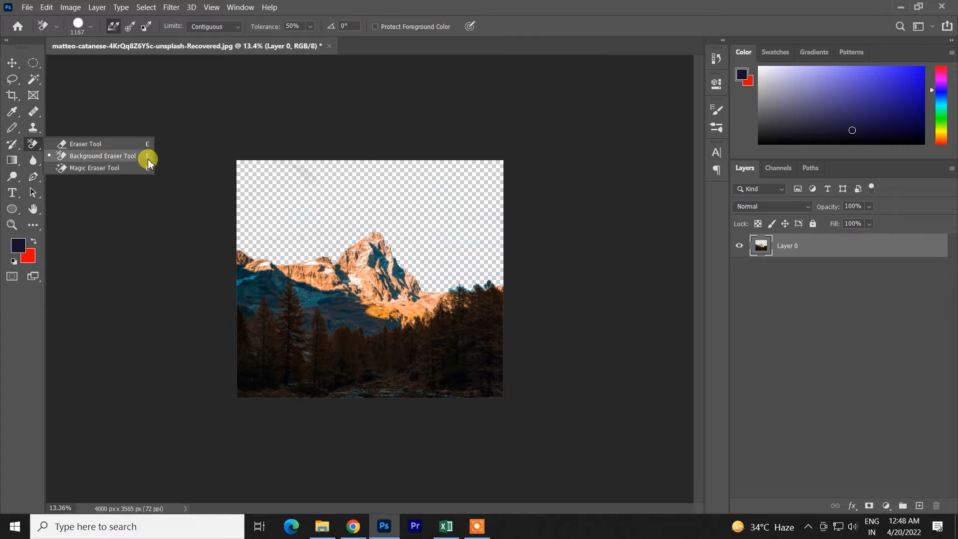
click(189, 174)
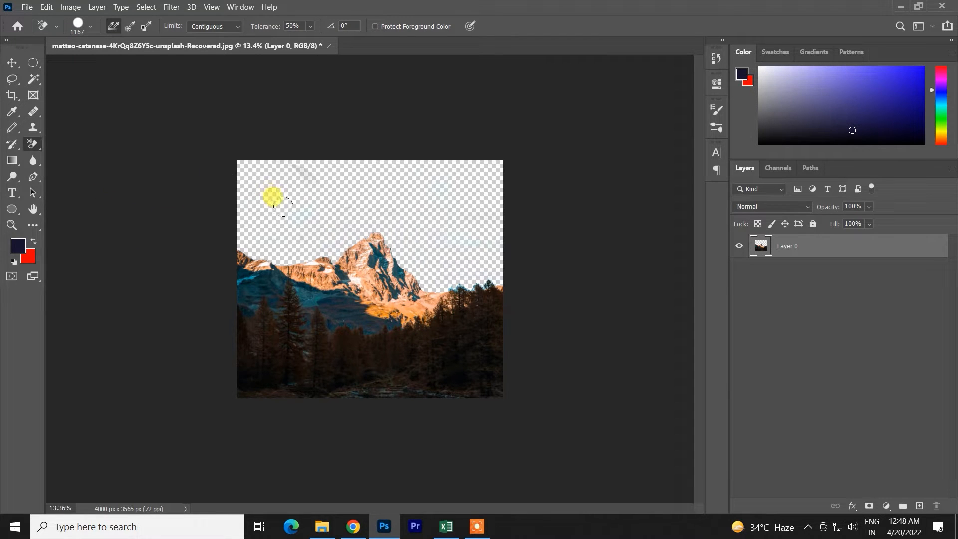
key(ctrl+z)
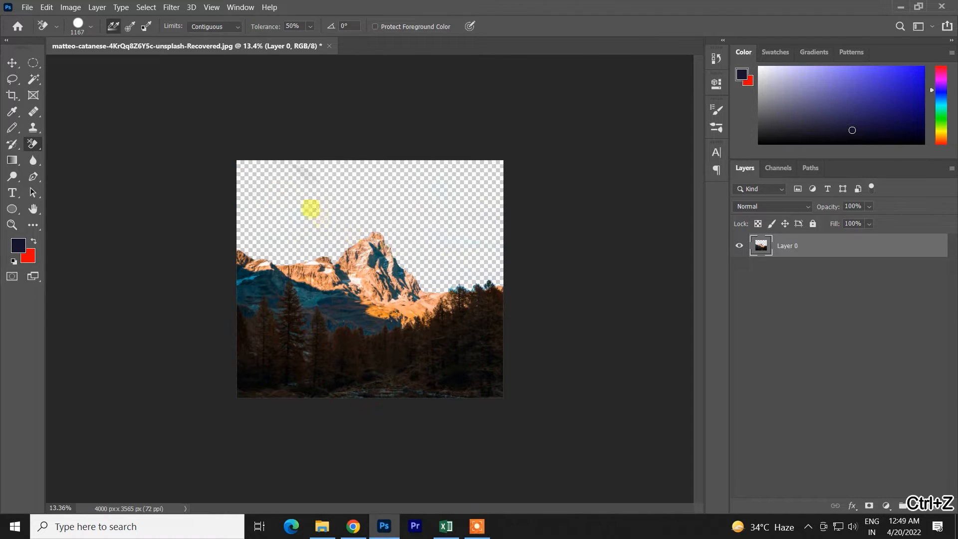